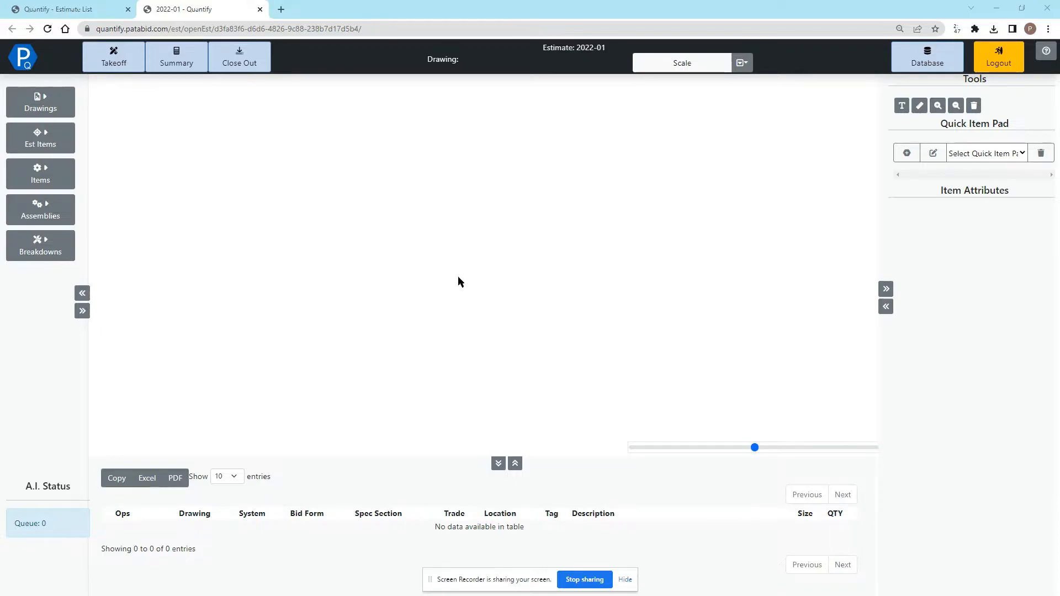
Open drawing 7495 - M&E-E4 from the 7495 - M&E.pdf set and view its rename dialog without changing the name.
click(42, 112)
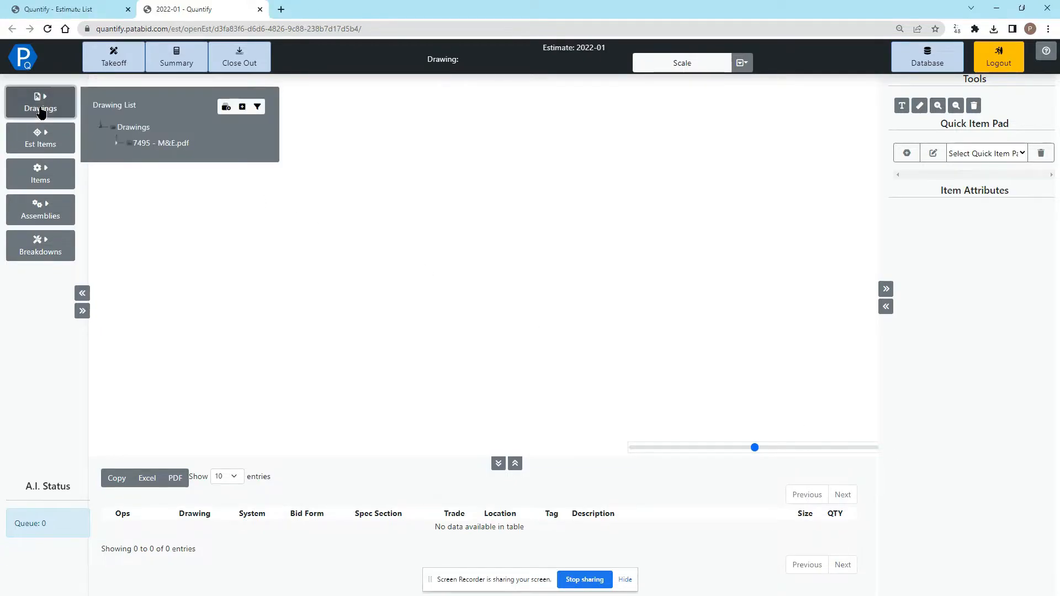
click(116, 143)
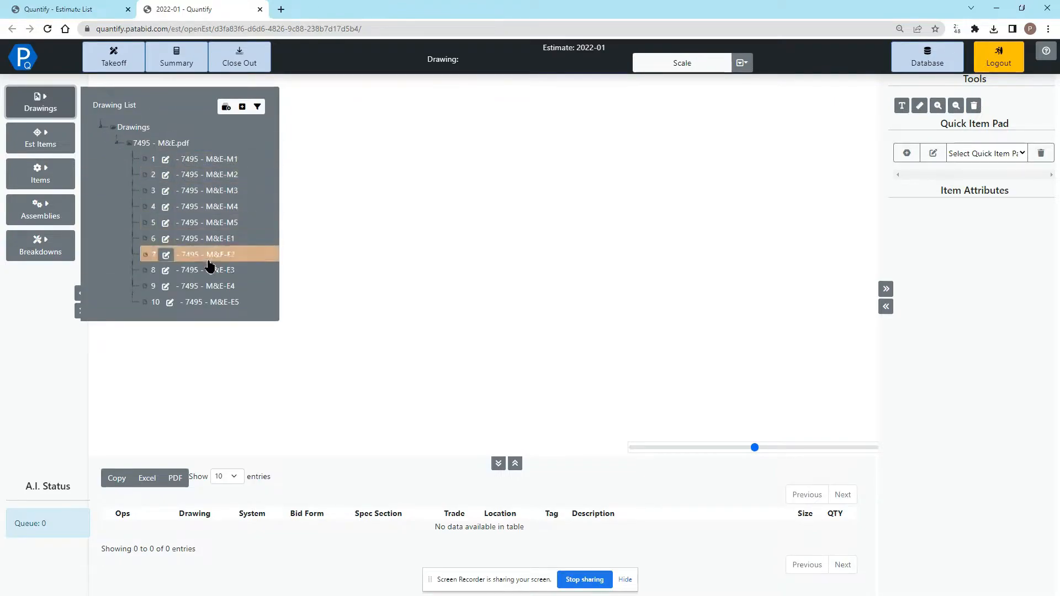
click(212, 294)
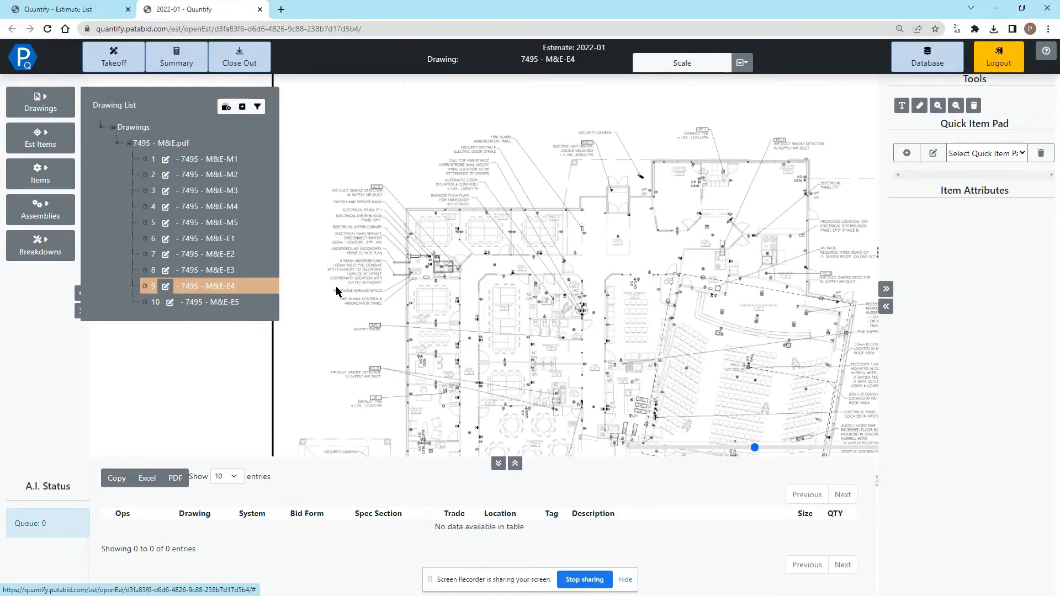
click(166, 287)
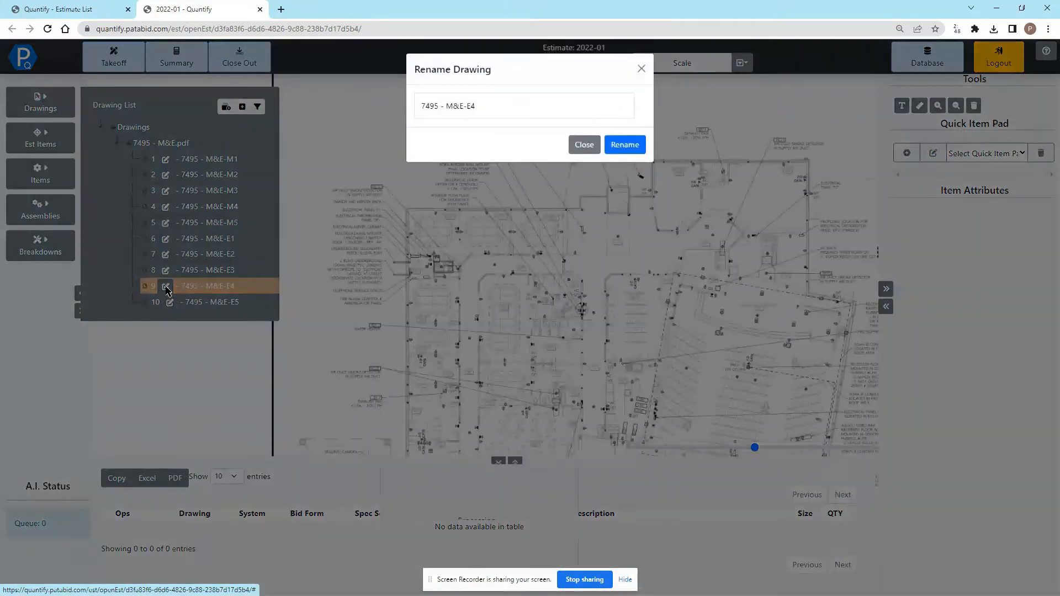
click(583, 144)
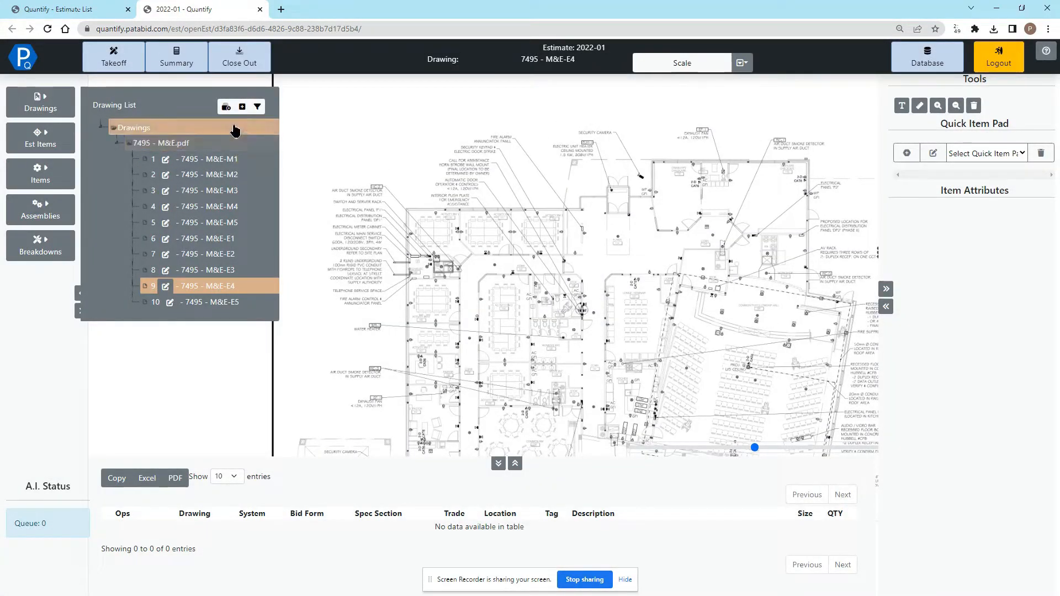
Extract drawings 7495 - M&E-E2, E3, E4 and E5 from 7495 - M&E.pdf into a new file named Export Drawing.
click(225, 108)
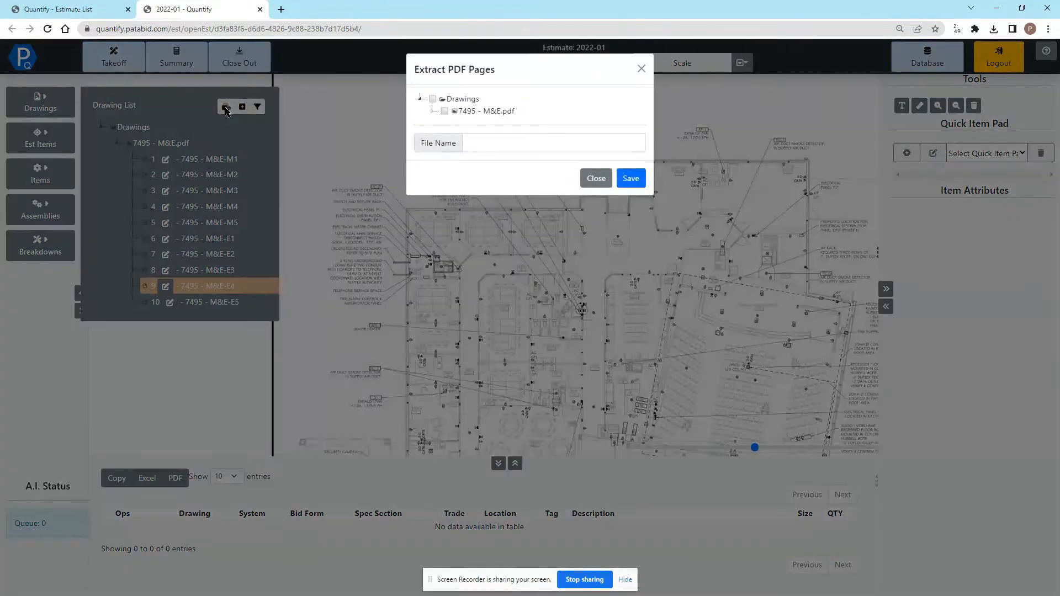
click(431, 112)
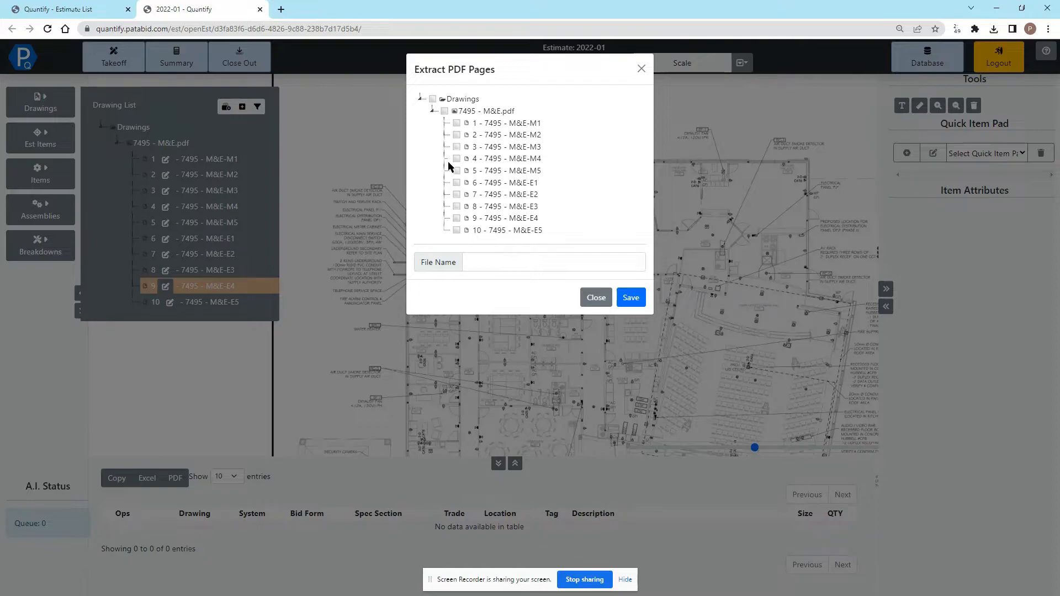
click(456, 195)
click(456, 207)
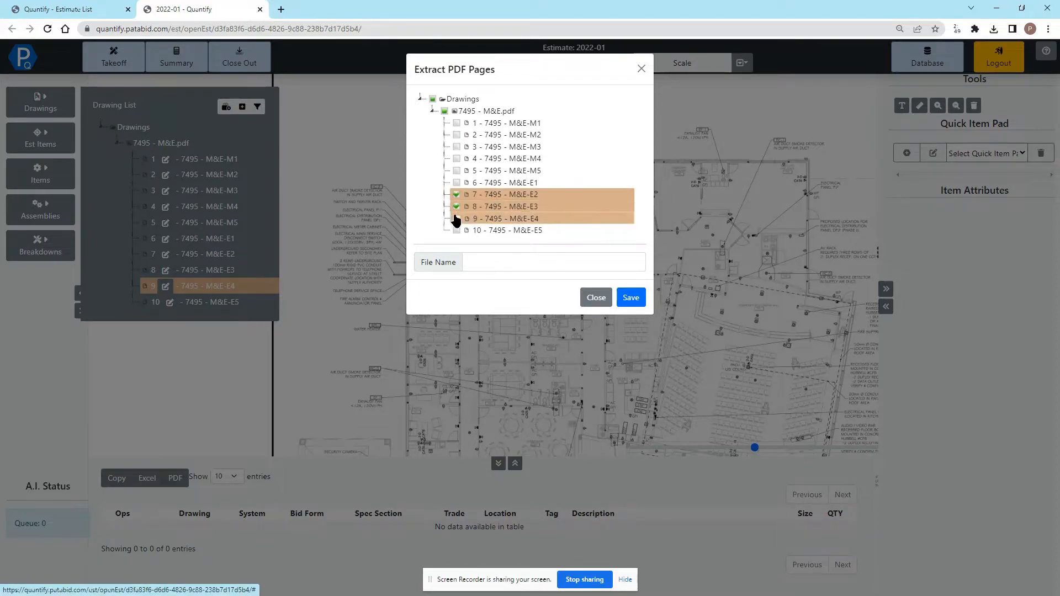
click(457, 218)
click(456, 230)
click(477, 262)
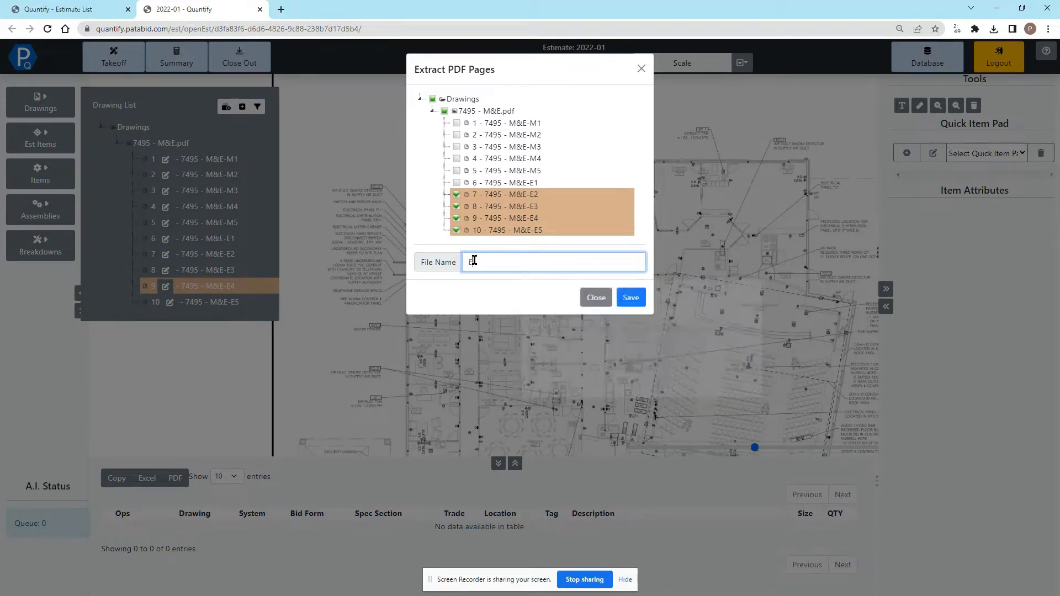
text(Export Drawing)
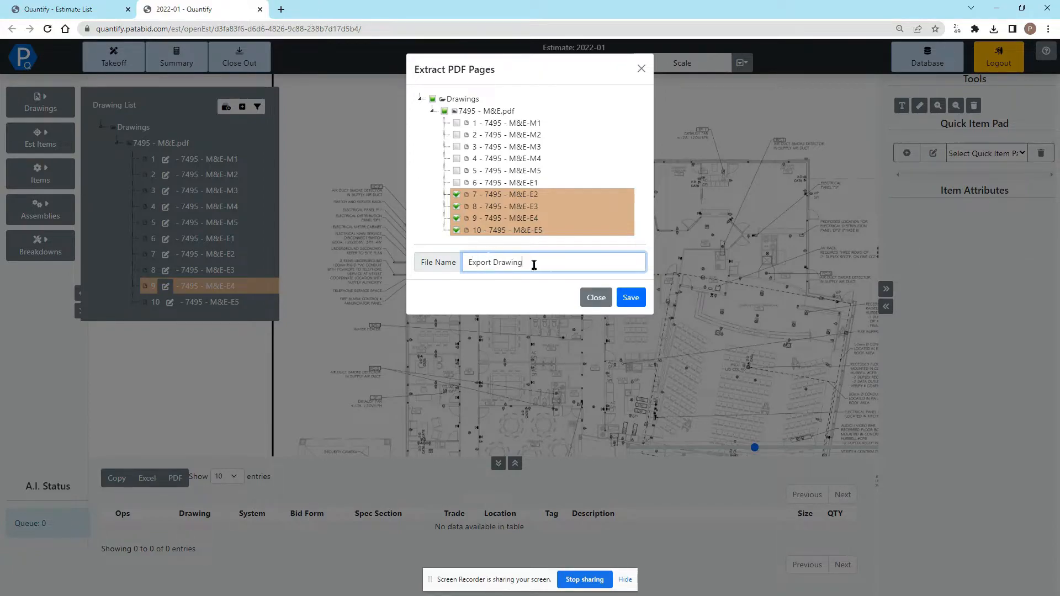
click(628, 297)
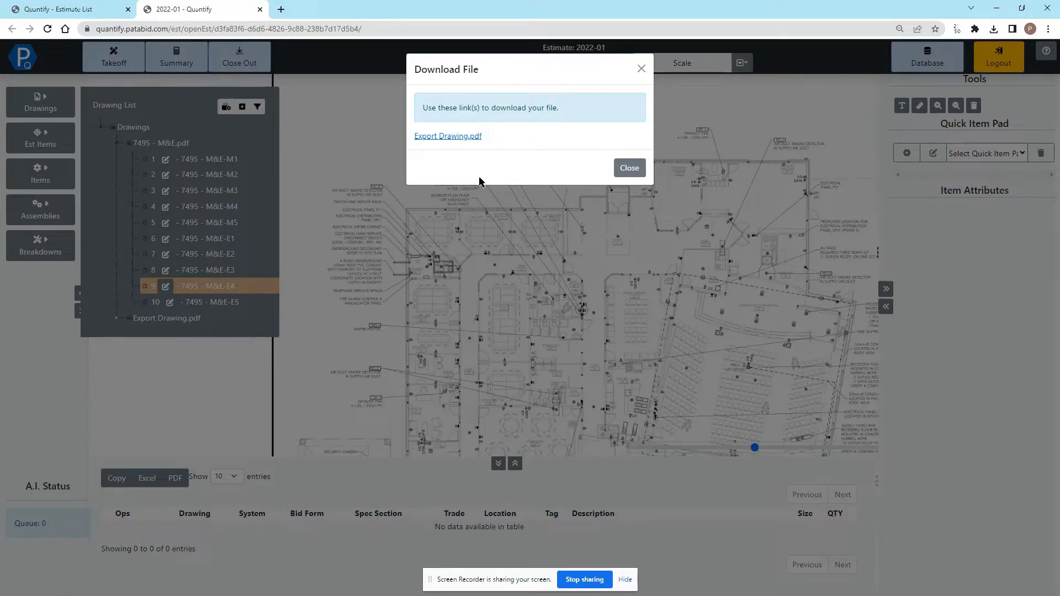
View the download option for Export Drawing.pdf without saving it, and list the extracted pages in the drawing list.
click(456, 137)
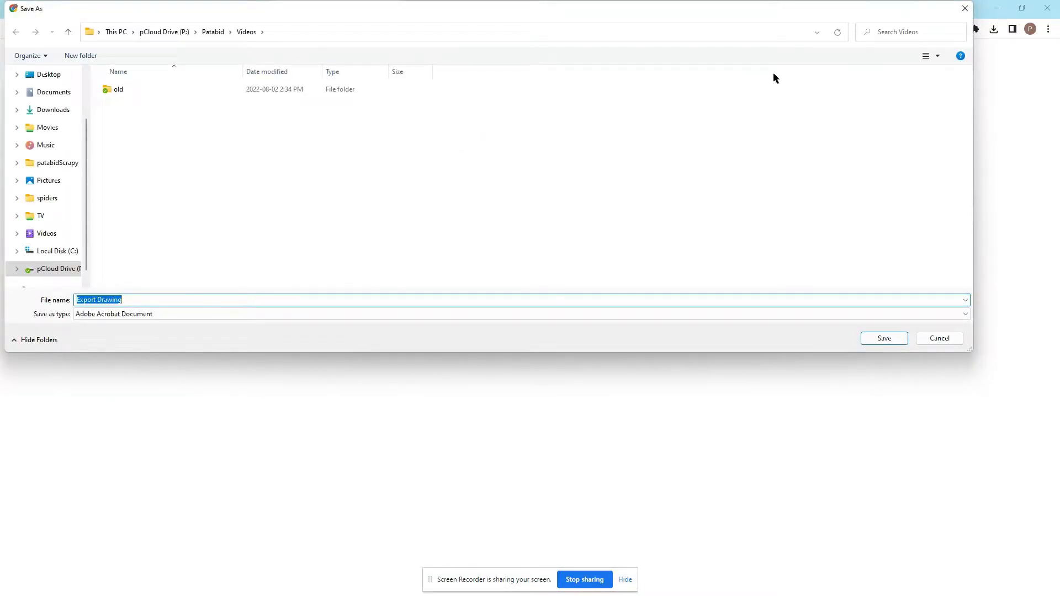
click(965, 9)
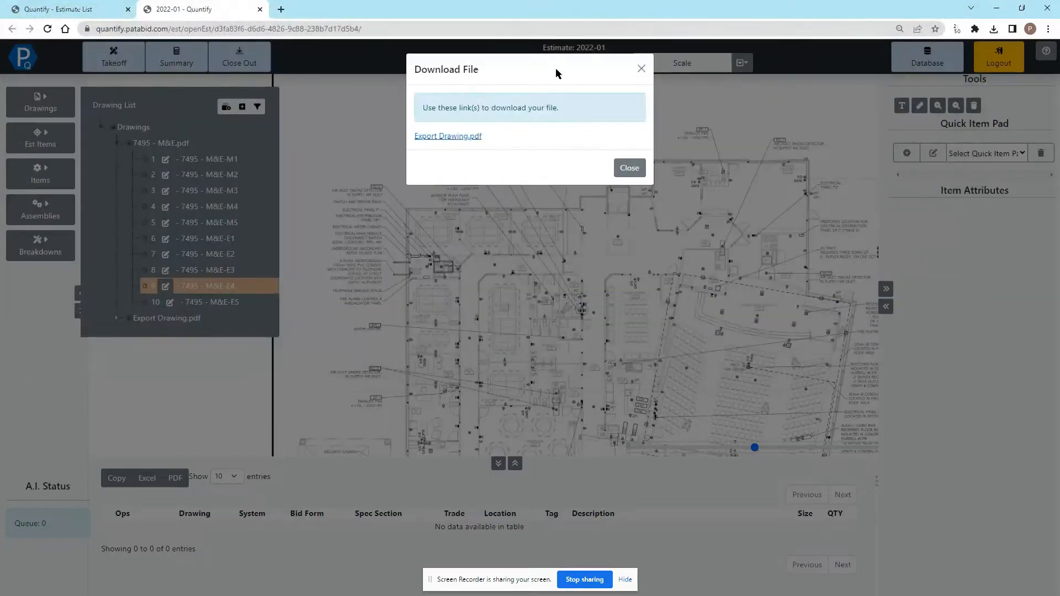
click(630, 169)
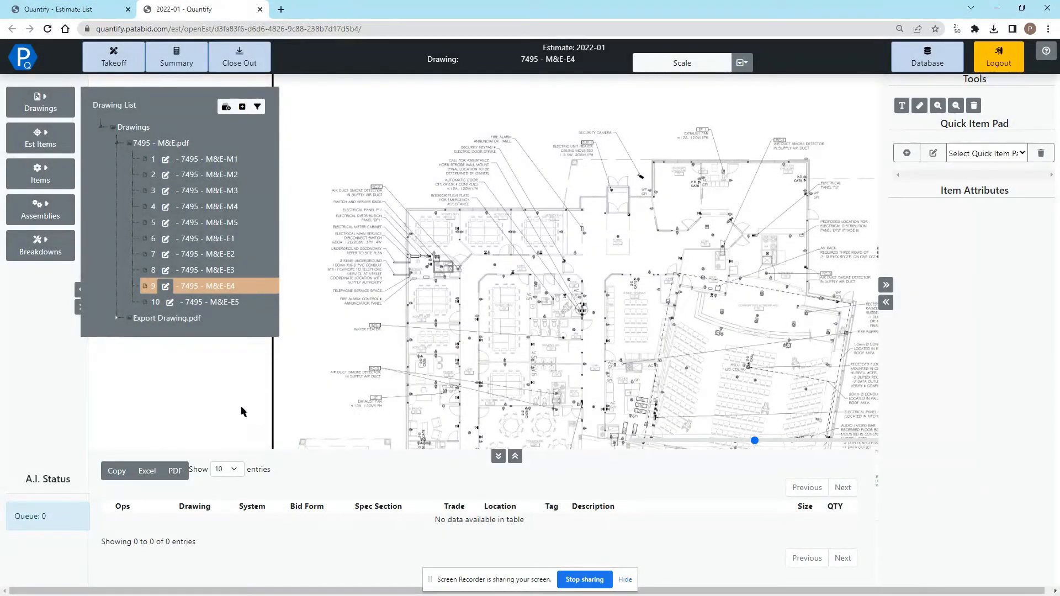
click(119, 323)
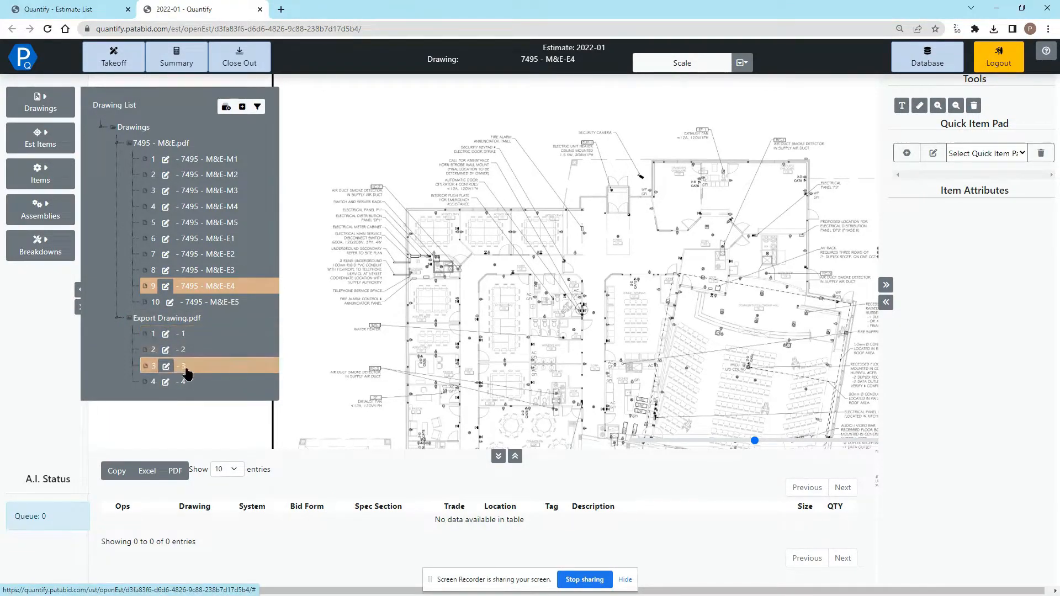
Reload the estimate list and examine the files attached to estimate 2022-01 in the Training folder.
click(88, 7)
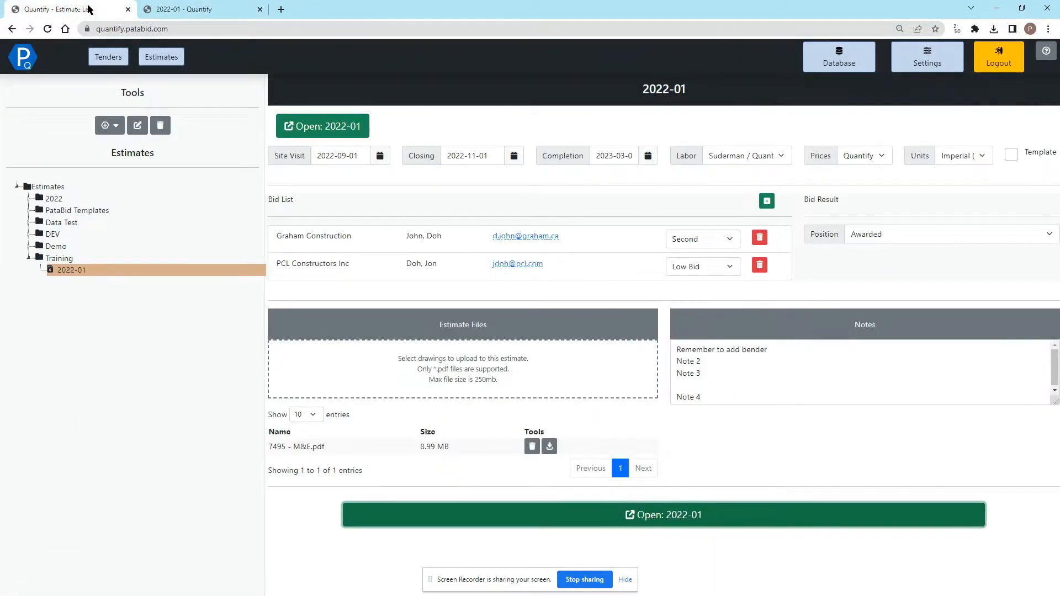
click(49, 31)
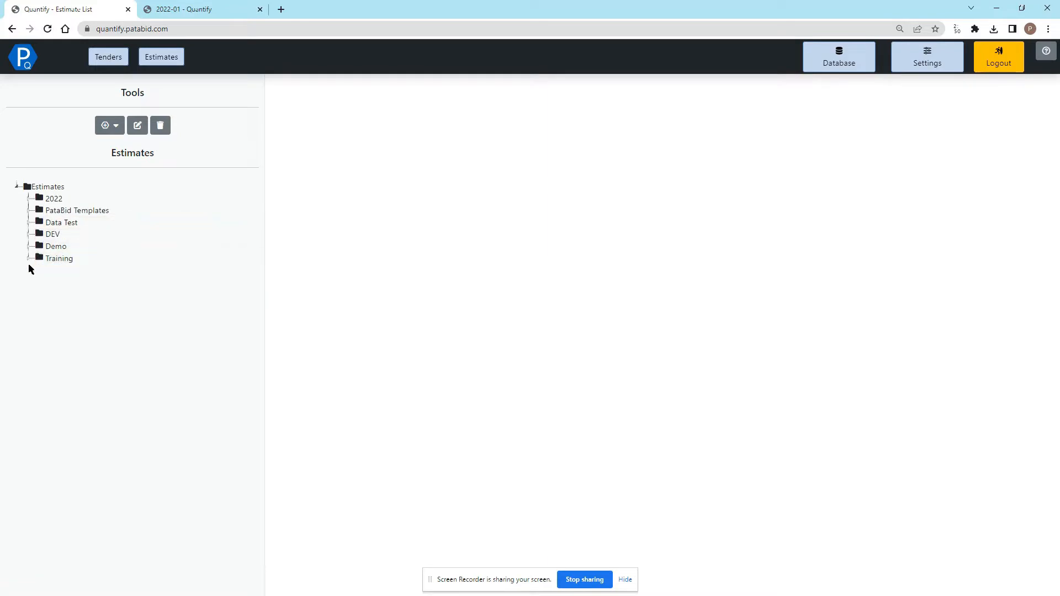
click(28, 259)
click(65, 271)
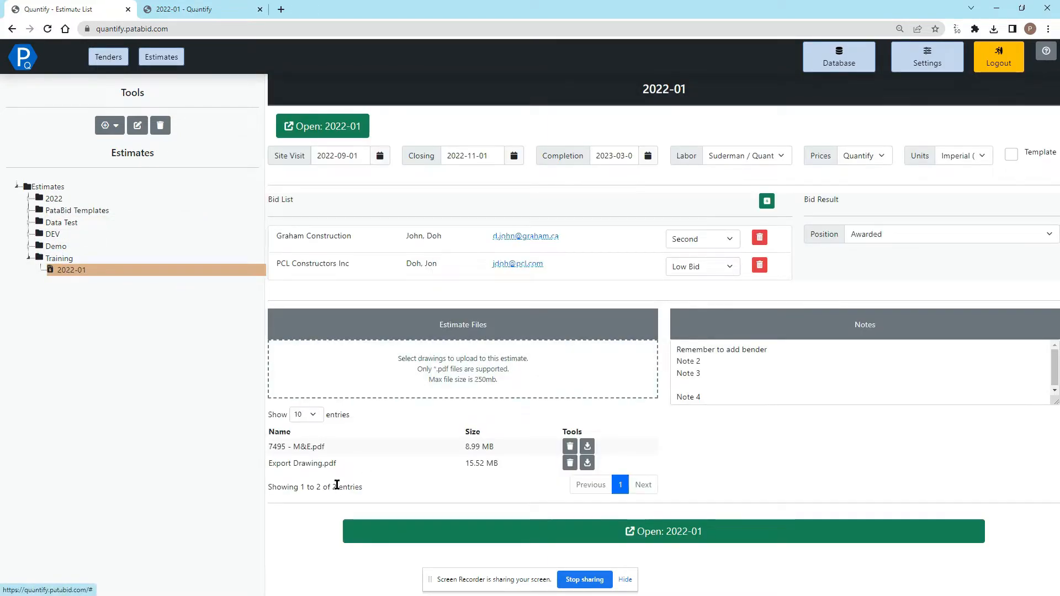
mouse_move(269, 447)
mouse_down()
mouse_move(329, 454)
mouse_move(335, 465)
mouse_up()
click(326, 456)
click(349, 471)
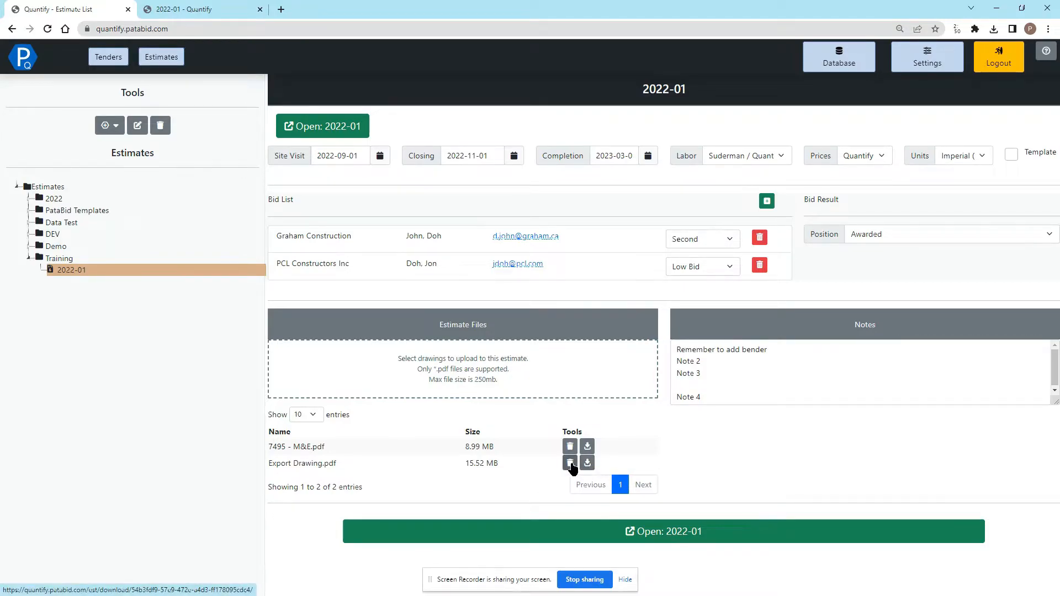
Return to the 2022-01 drawing and measure the width of the foyer entrance's inner double doors as the scale reference.
click(197, 10)
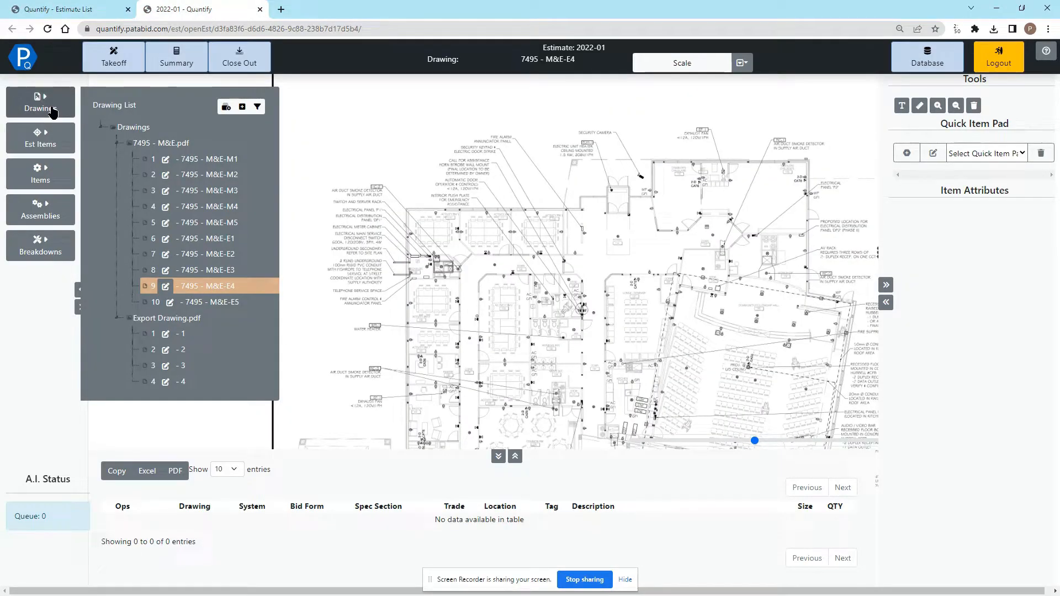
click(53, 111)
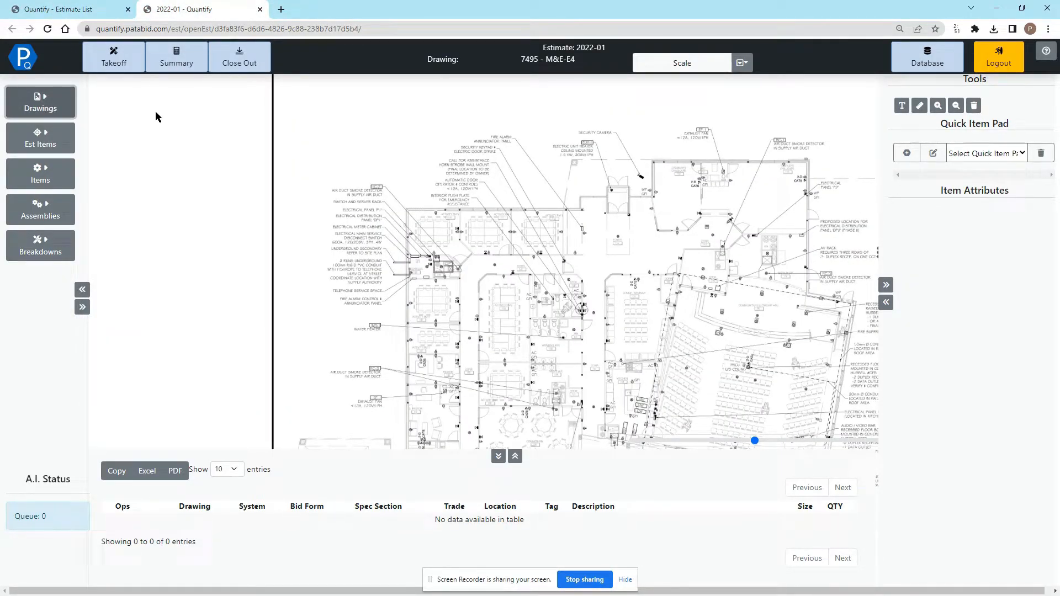
scroll(639, 178, up, 2)
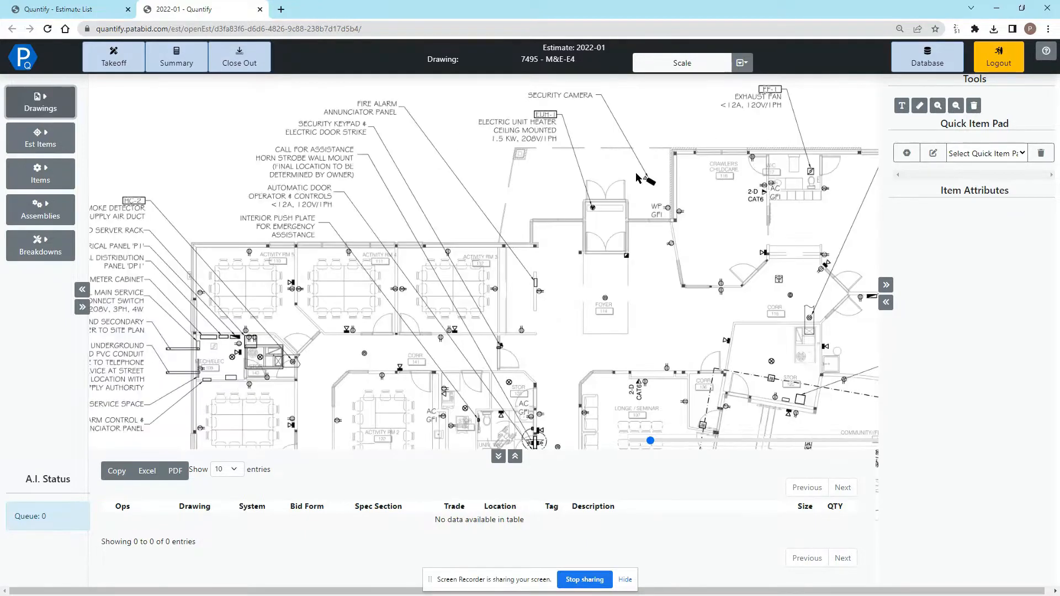
scroll(636, 177, up, 4)
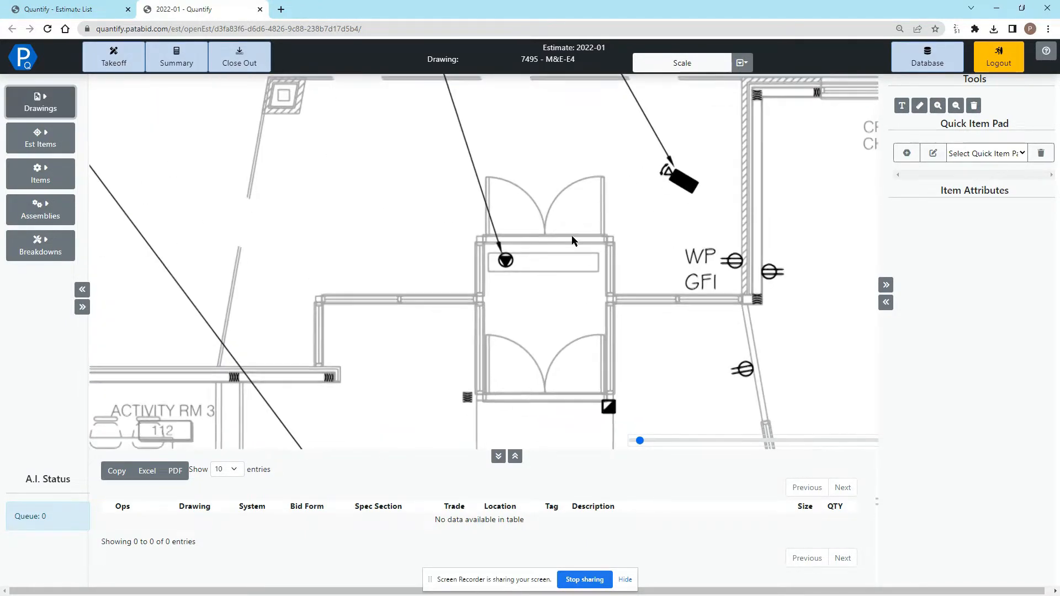
drag(571, 235, 546, 148)
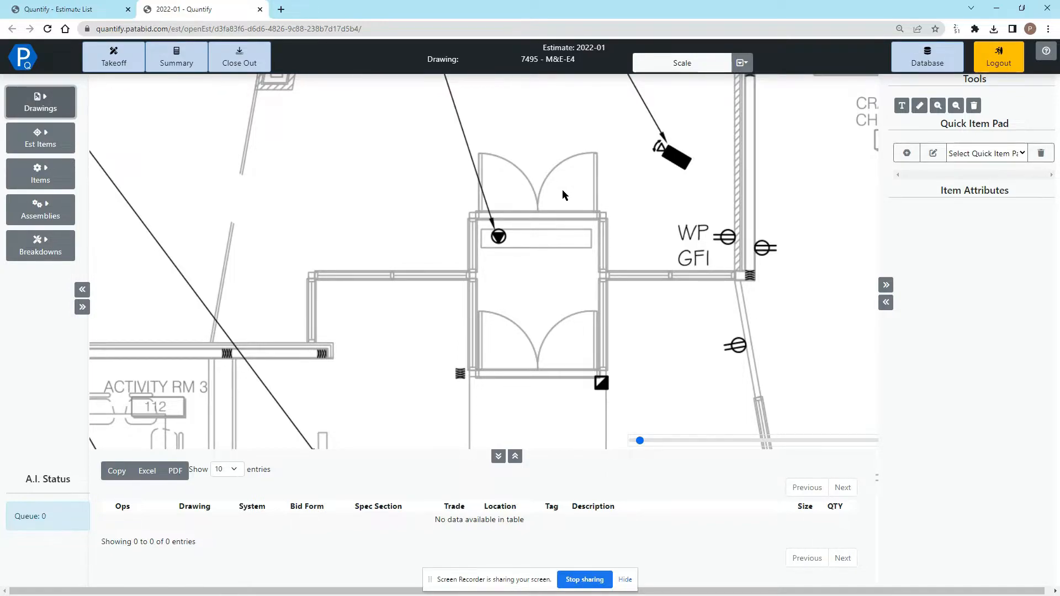
click(742, 66)
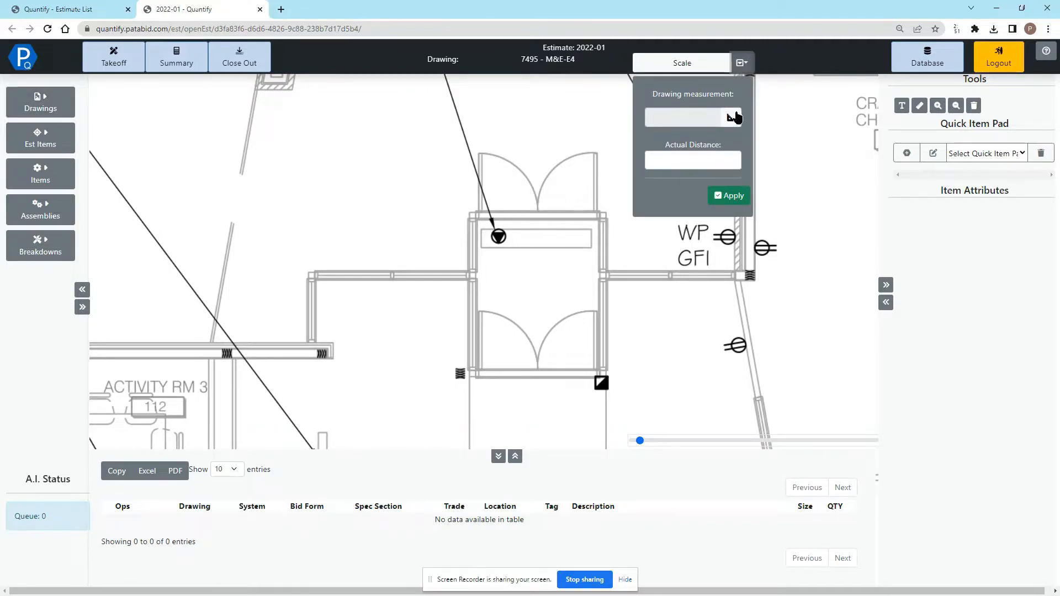
click(732, 119)
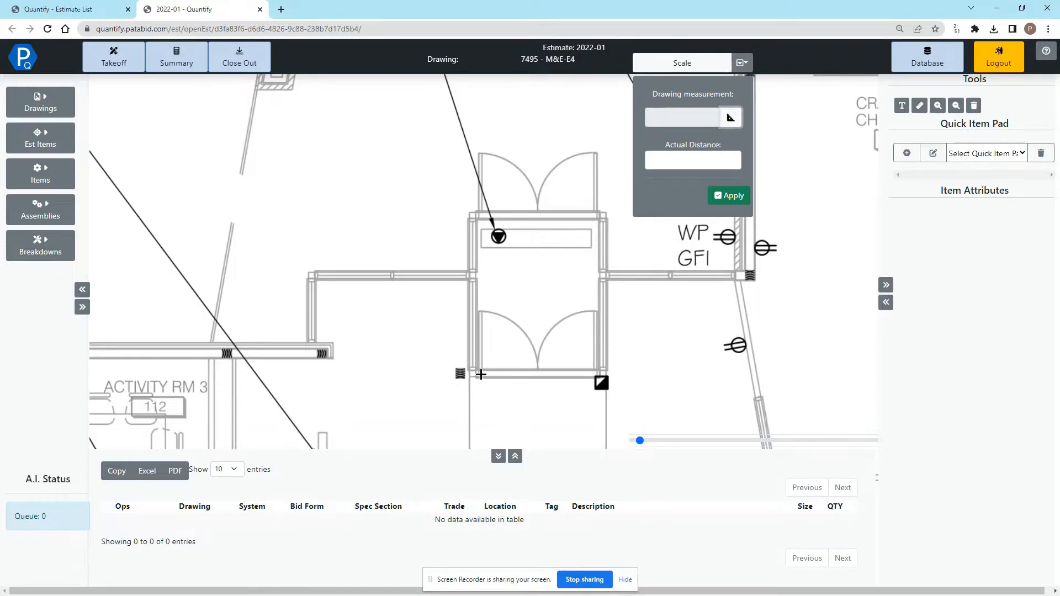
drag(481, 375, 596, 376)
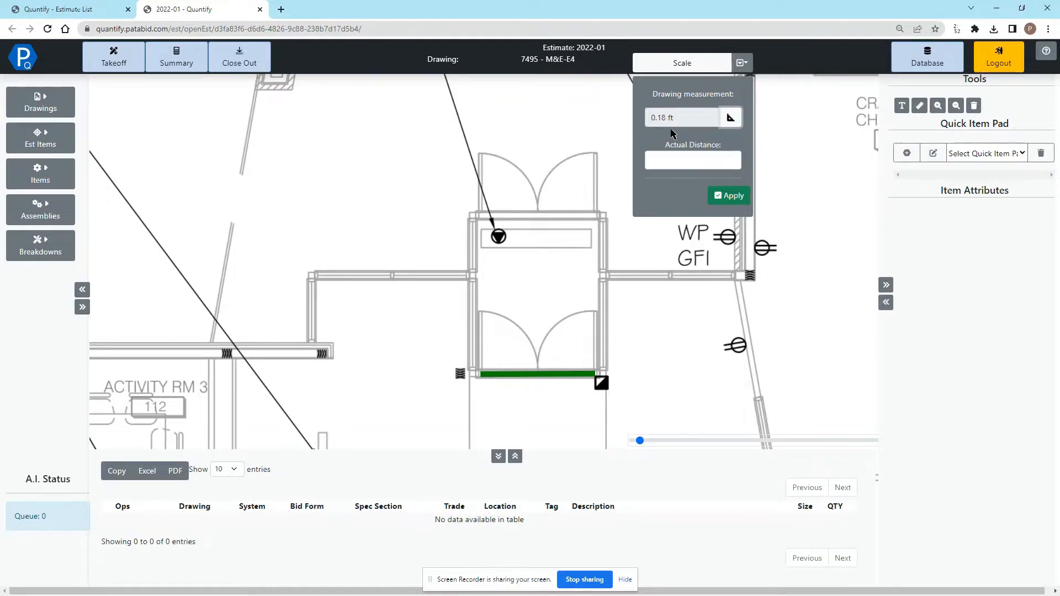
Set the actual distance of the measured door opening to 6.5 ft and apply the drawing scale.
click(680, 159)
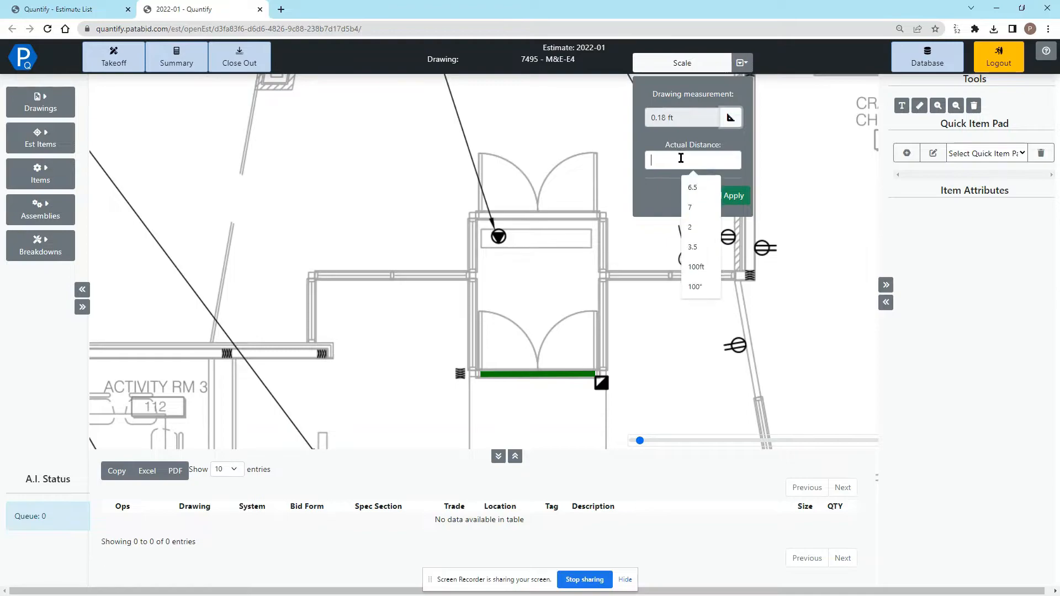
text(6.5)
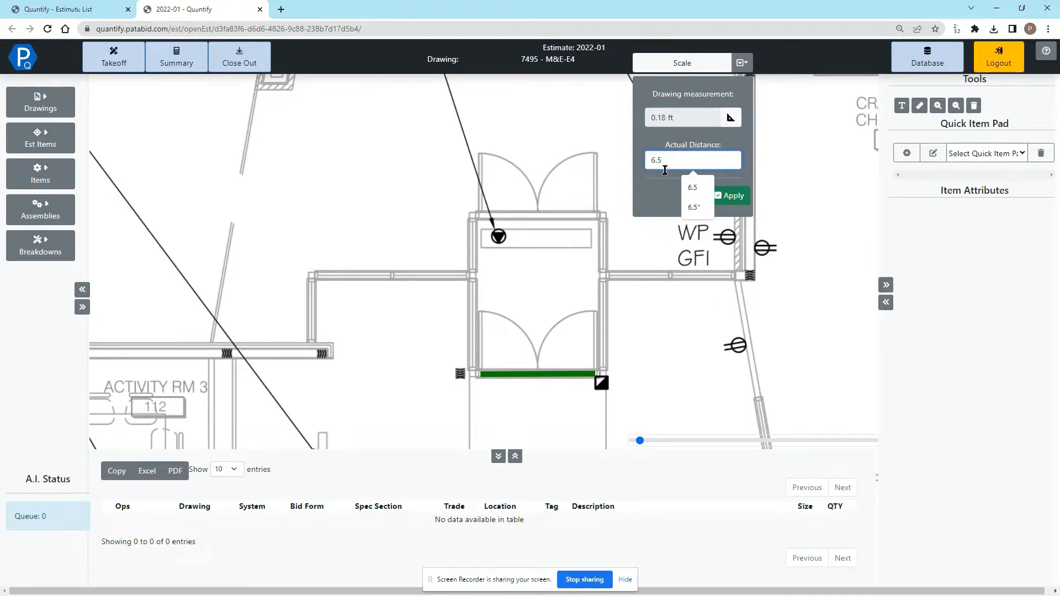
click(720, 195)
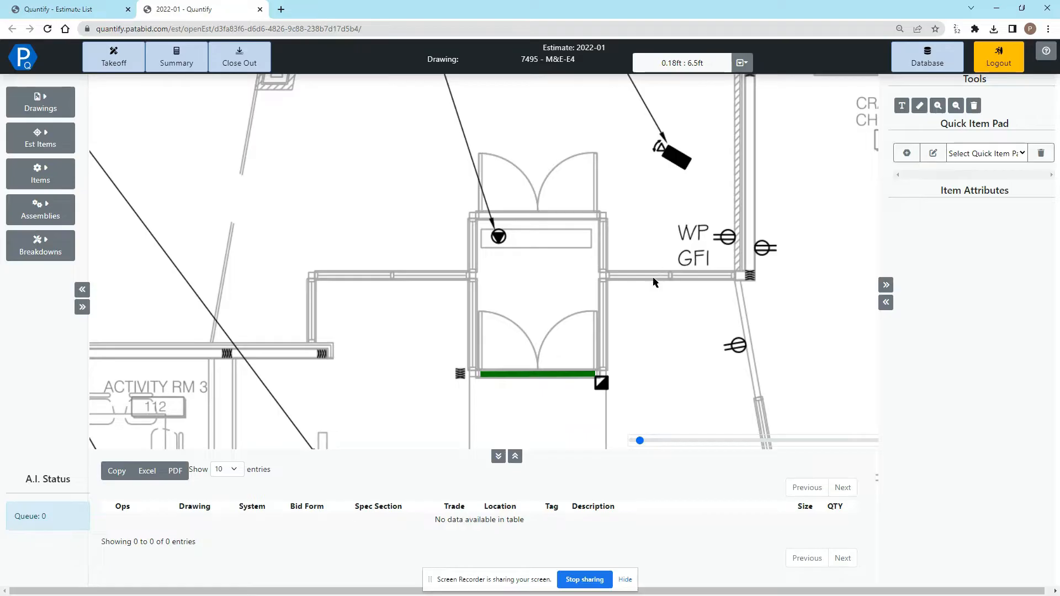
Add the text annotation "This is a note" in the blank area above the exhaust fan callout.
scroll(635, 288, down, 4)
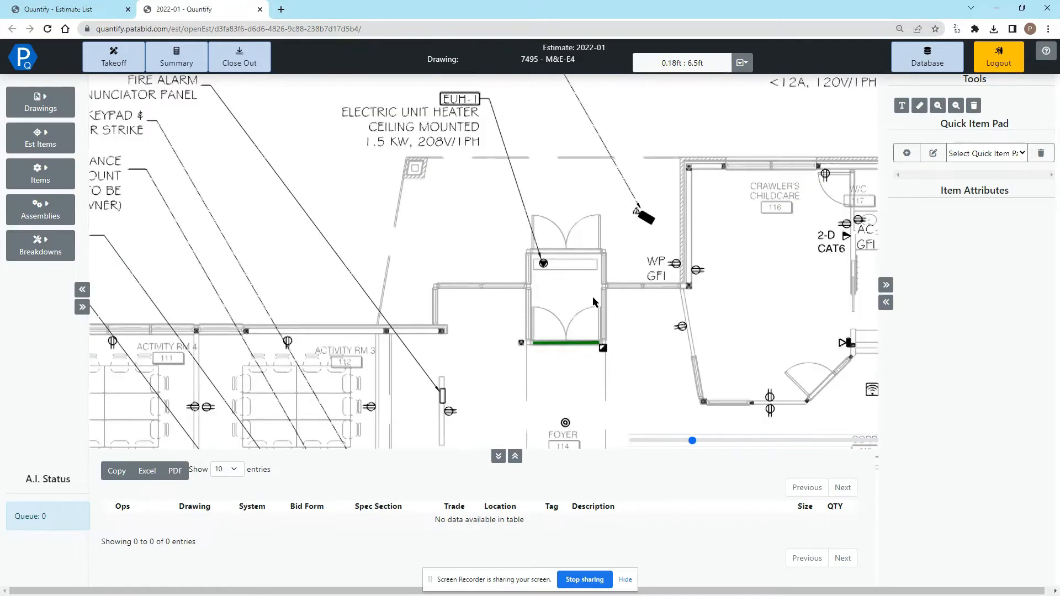
scroll(631, 289, up, 2)
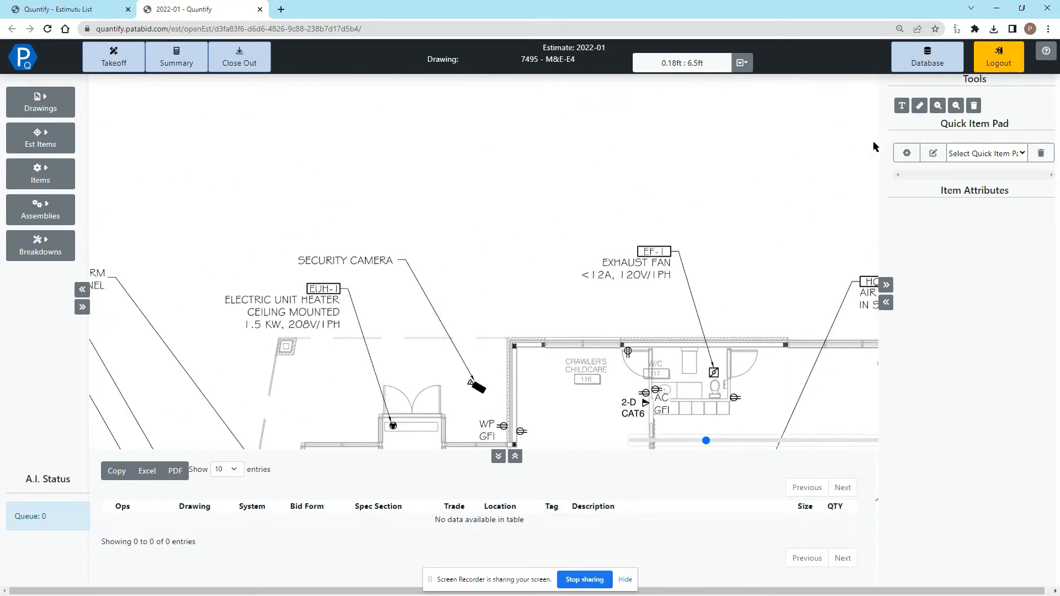
click(902, 108)
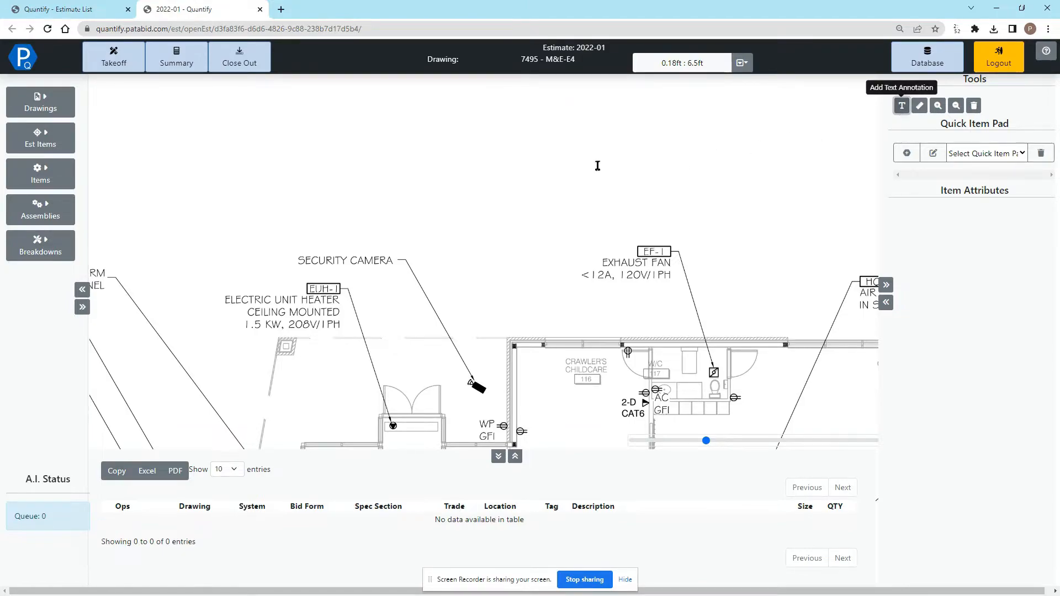
click(561, 168)
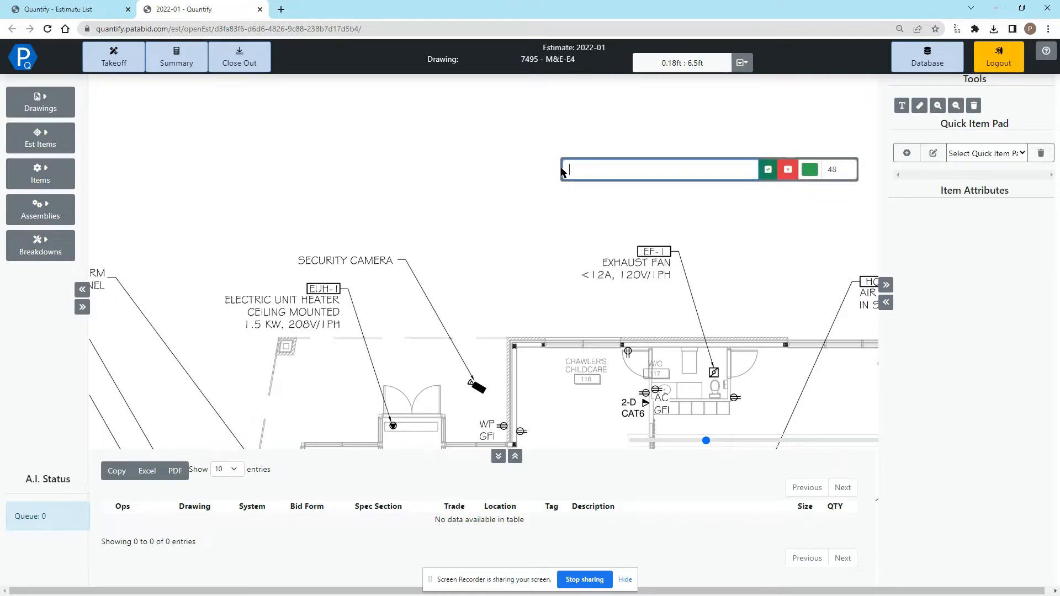
text(This is a note)
Set the note's colour to purple (RGB 144, 20, 245), increase its font size slightly, and place it on the drawing.
click(811, 169)
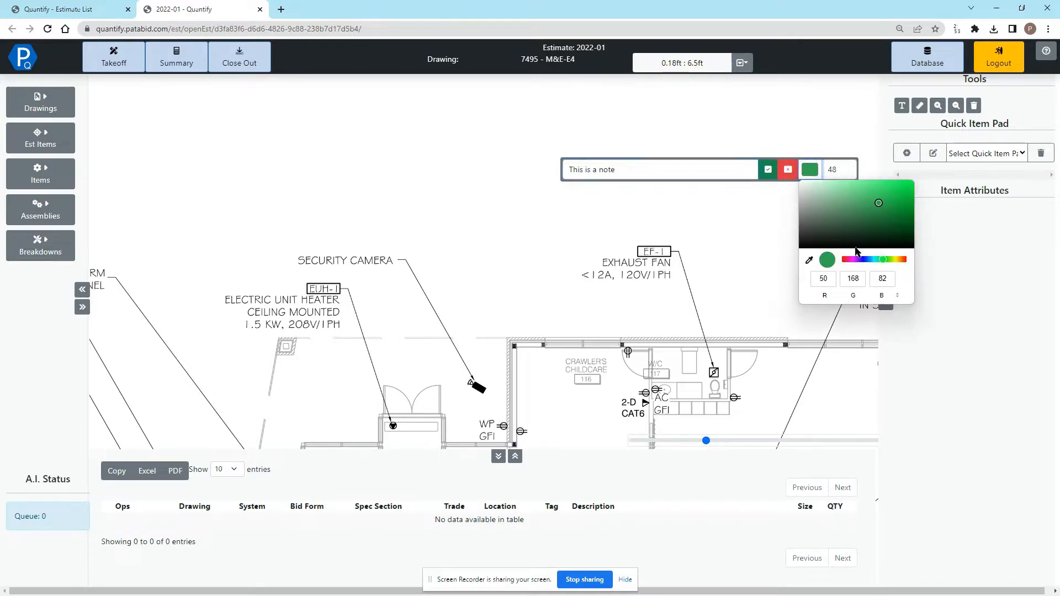
drag(863, 260, 860, 262)
click(902, 183)
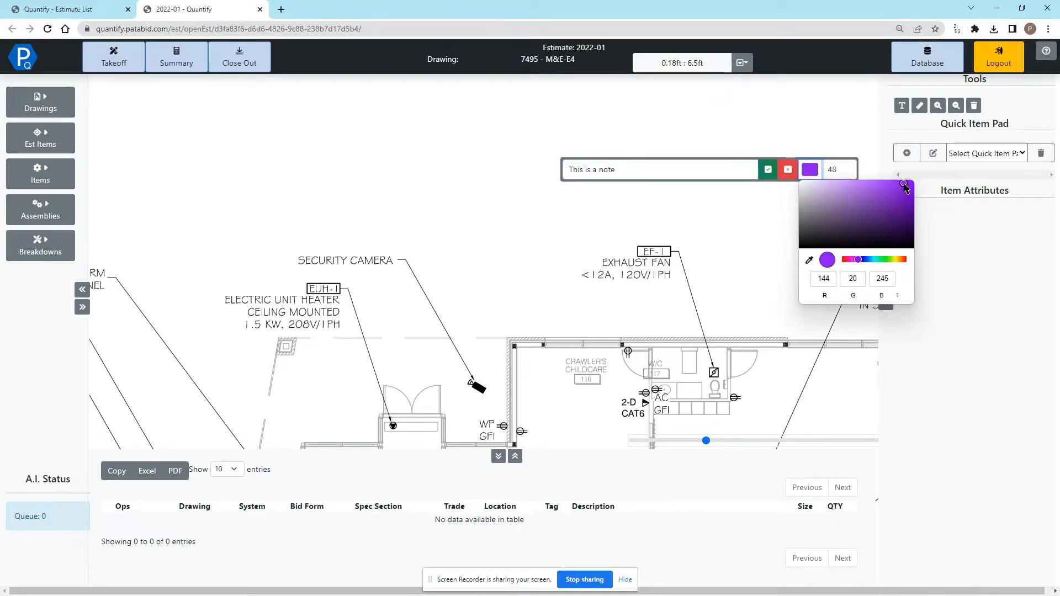
click(846, 172)
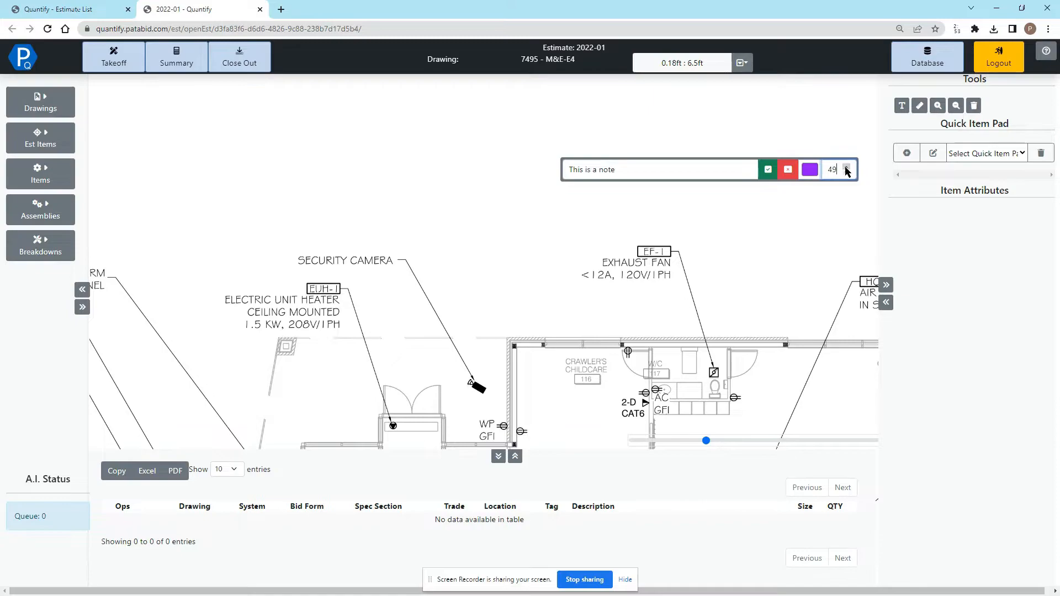
click(847, 167)
click(846, 166)
click(768, 171)
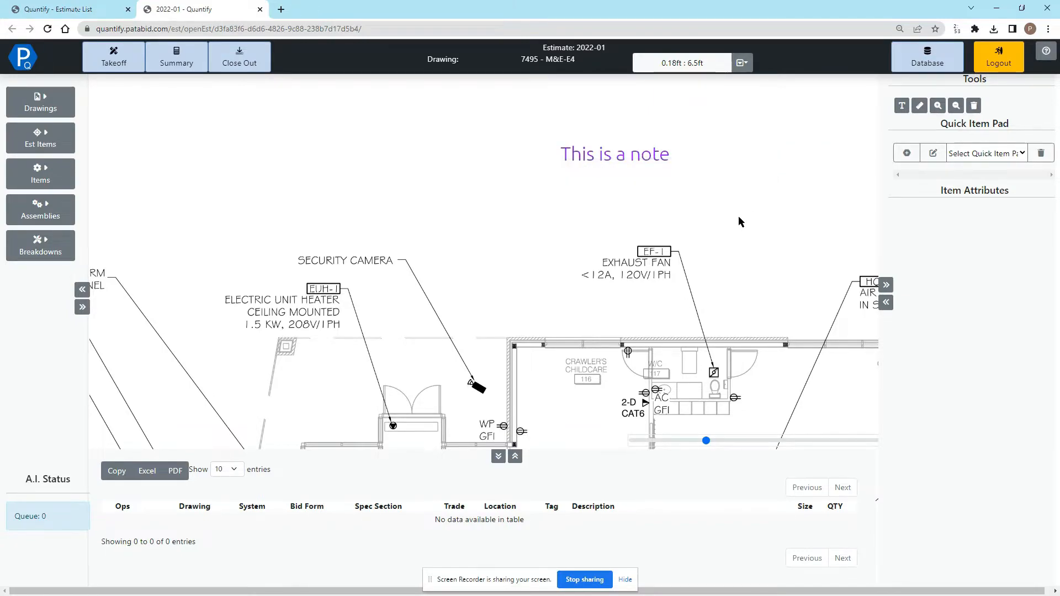
Delete the purple "This is a note" annotation from the drawing.
click(640, 161)
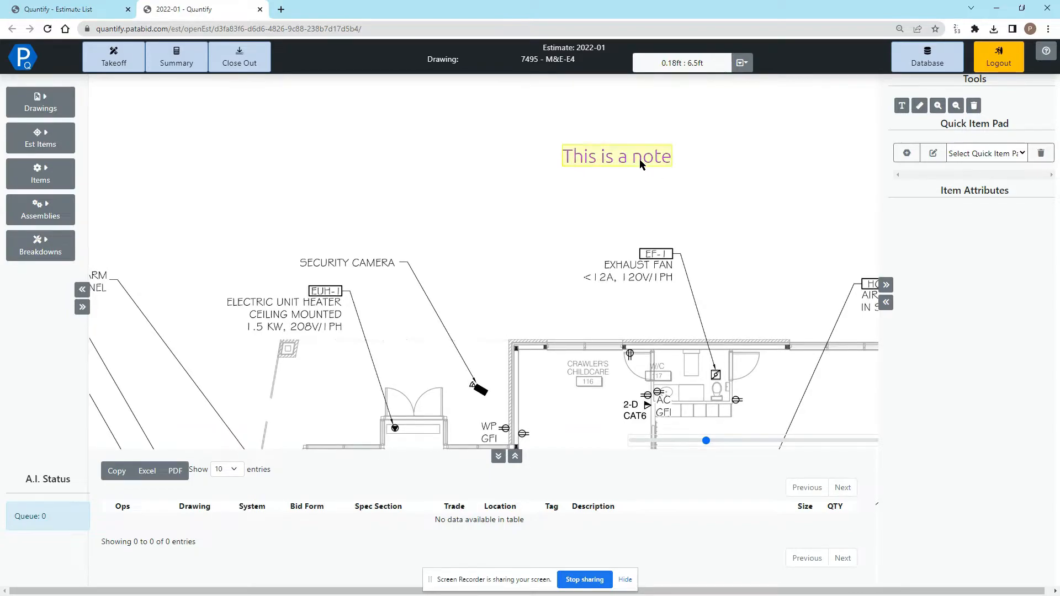
key(Delete)
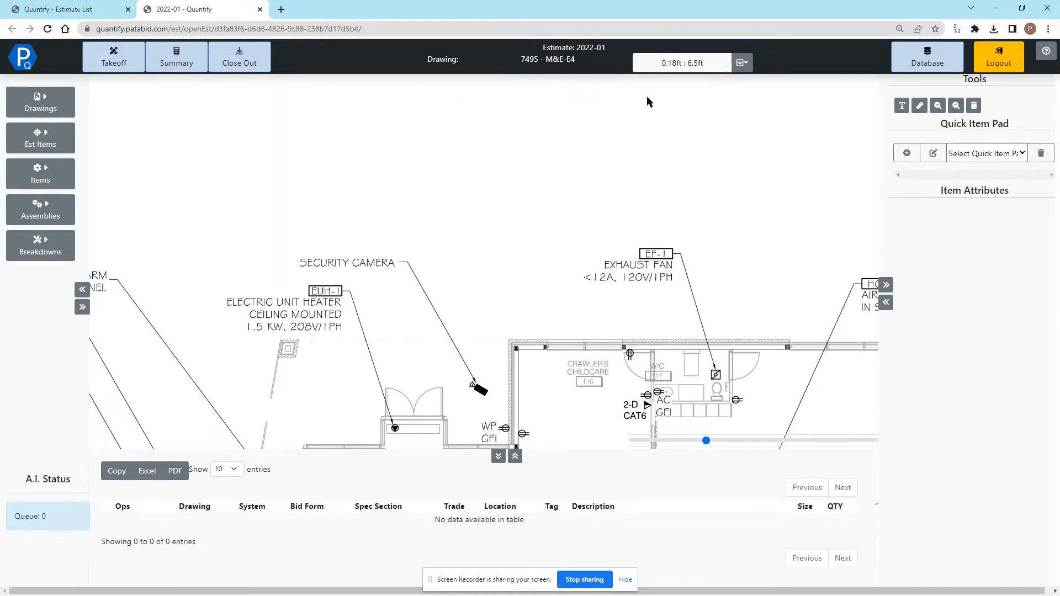
Measure the width of Crawler's Childcare room 116 along its exterior window wall.
scroll(634, 347, up, 5)
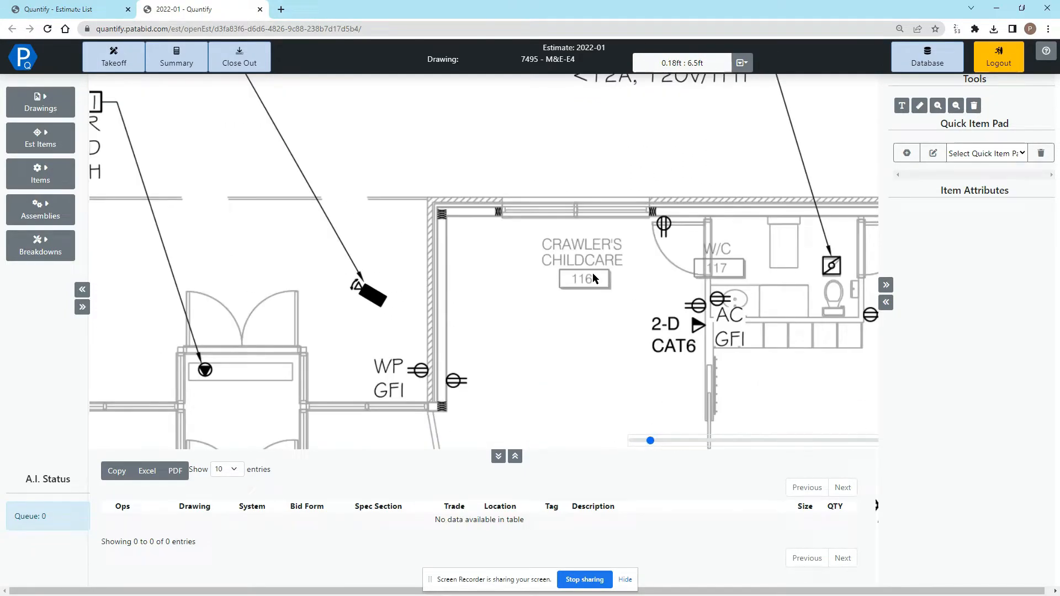
click(919, 105)
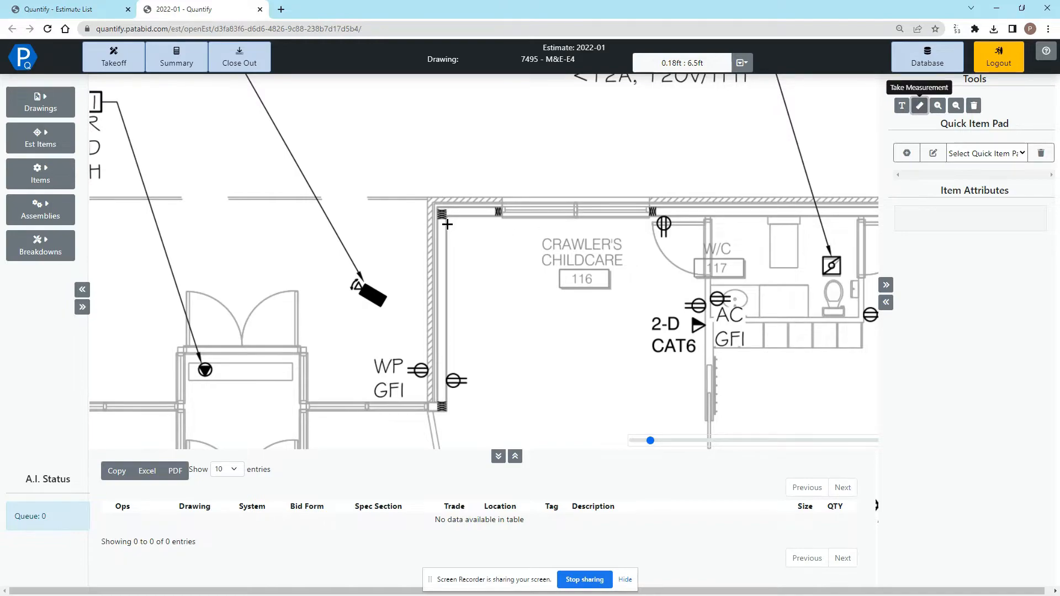
mouse_move(446, 223)
mouse_down()
mouse_move(697, 224)
mouse_move(654, 259)
mouse_move(590, 374)
mouse_move(629, 428)
mouse_move(729, 411)
mouse_move(722, 318)
mouse_move(591, 278)
mouse_move(587, 262)
mouse_move(702, 224)
mouse_up()
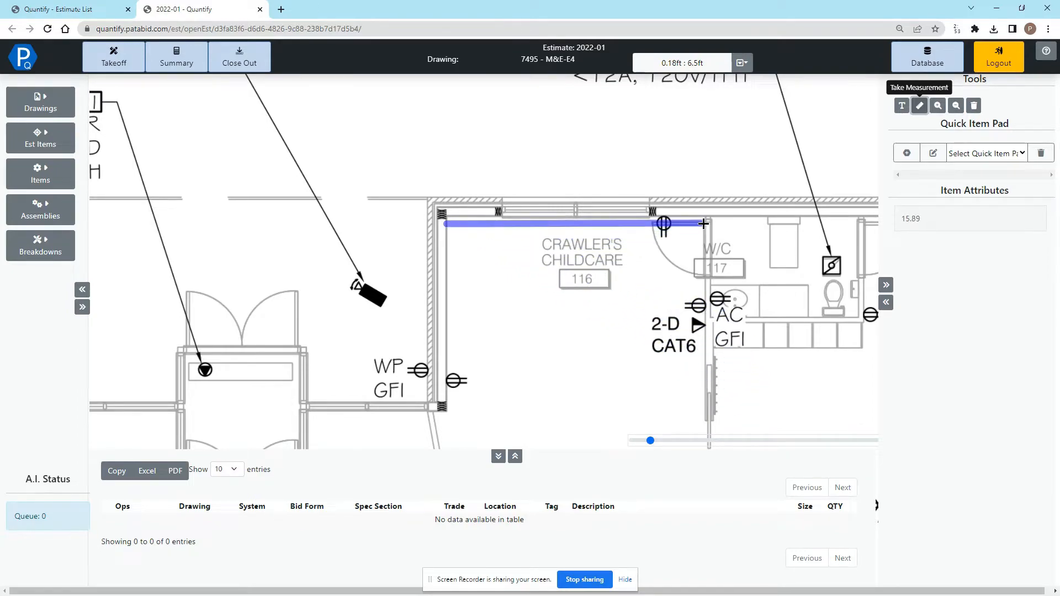
click(703, 224)
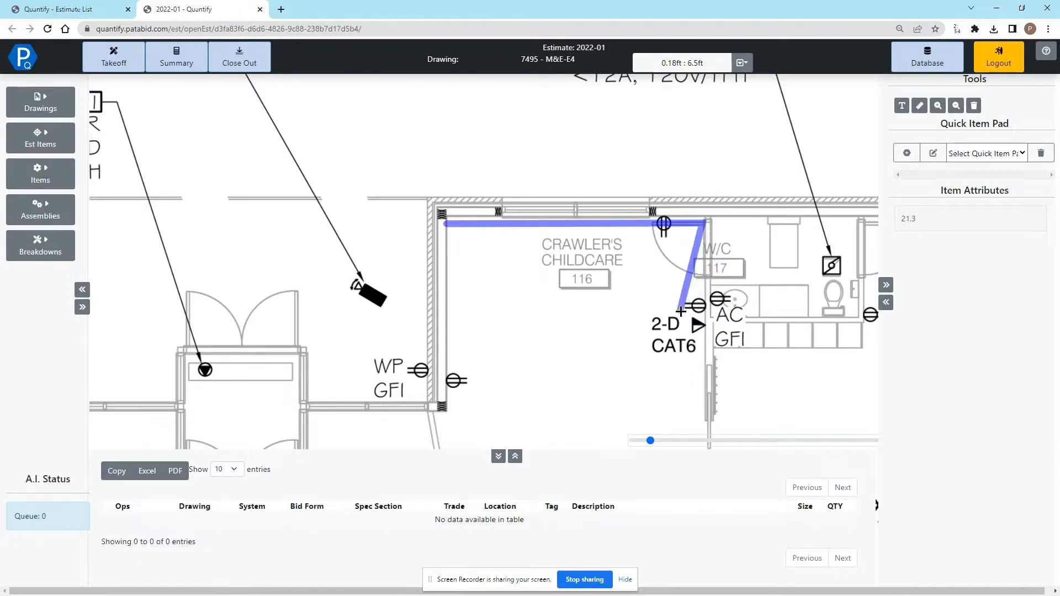
key(Escape)
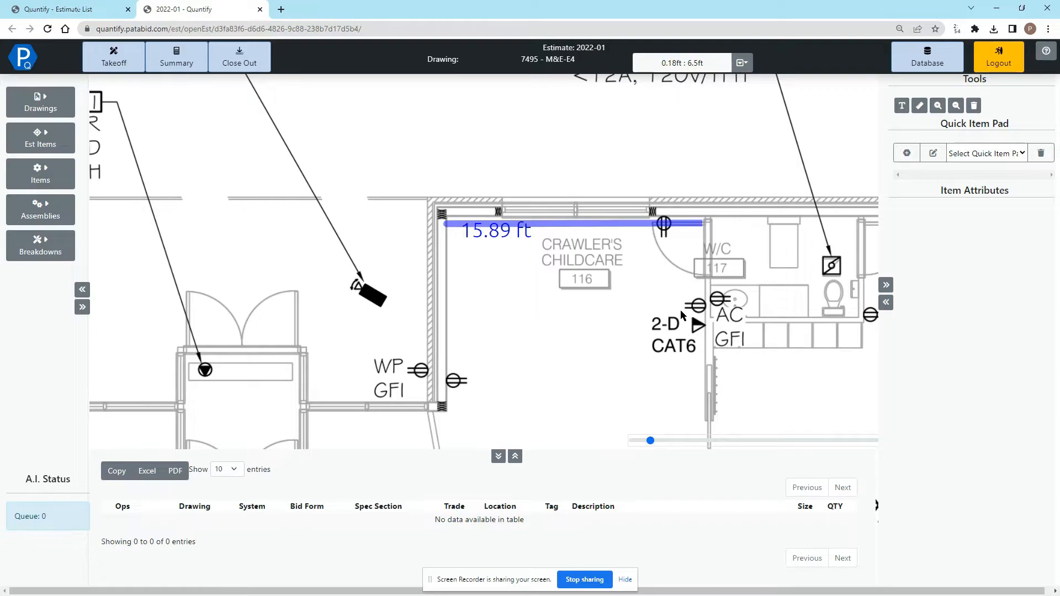
Measure a multi-segment path from the W/C 117 wall corner, along the partitions, to the door beside corridor 115.
mouse_move(857, 309)
mouse_down()
mouse_move(614, 267)
mouse_move(528, 233)
mouse_up()
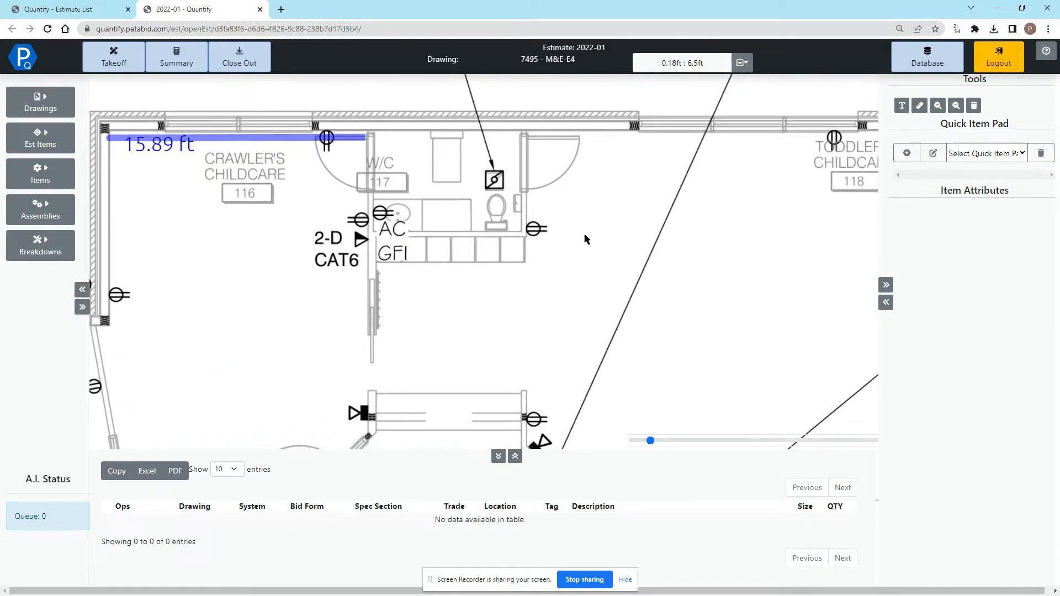
click(920, 106)
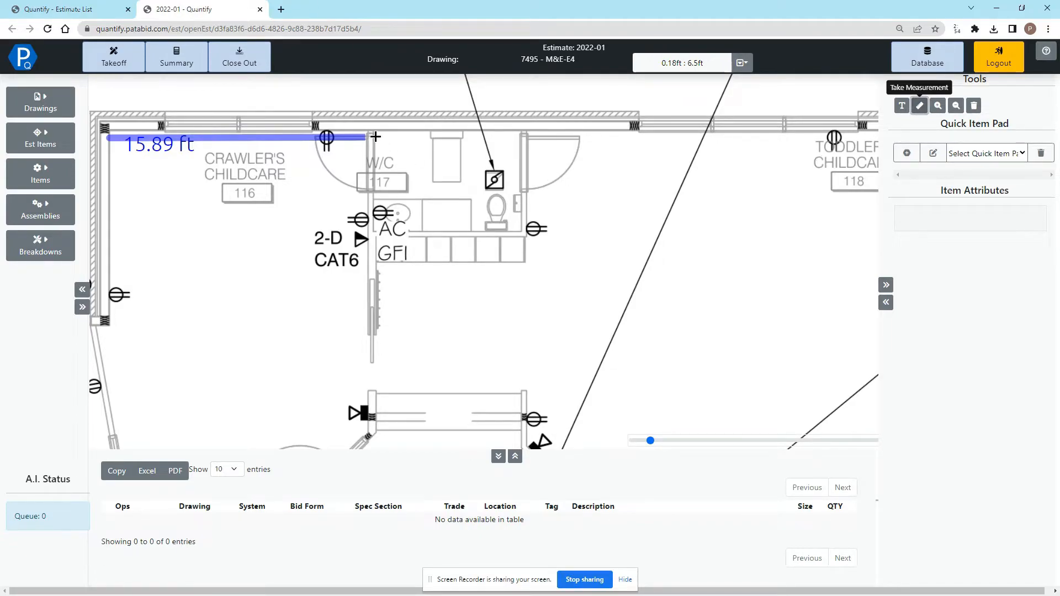
mouse_move(375, 137)
mouse_down()
mouse_move(377, 393)
mouse_move(527, 391)
mouse_move(531, 439)
mouse_move(483, 323)
mouse_move(439, 273)
mouse_move(521, 350)
mouse_move(558, 306)
mouse_up()
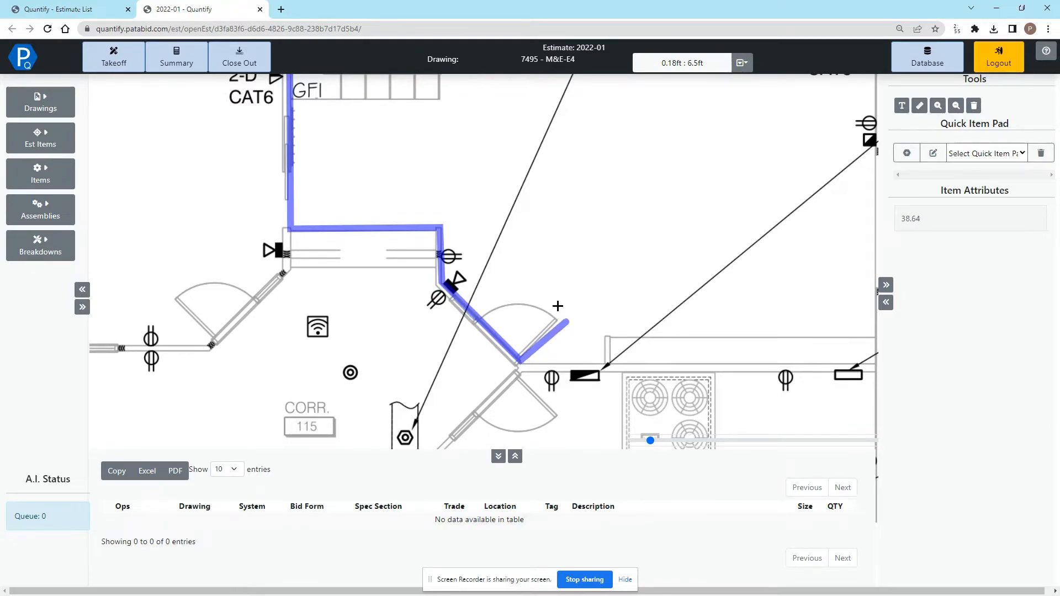
key(Escape)
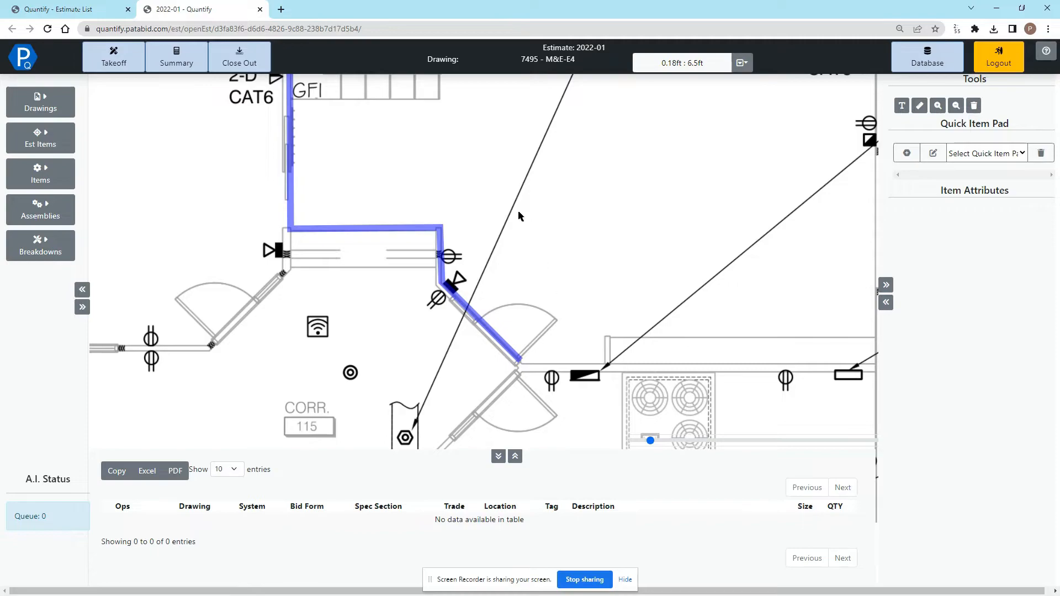
scroll(478, 227, up, 5)
scroll(478, 227, left, 2)
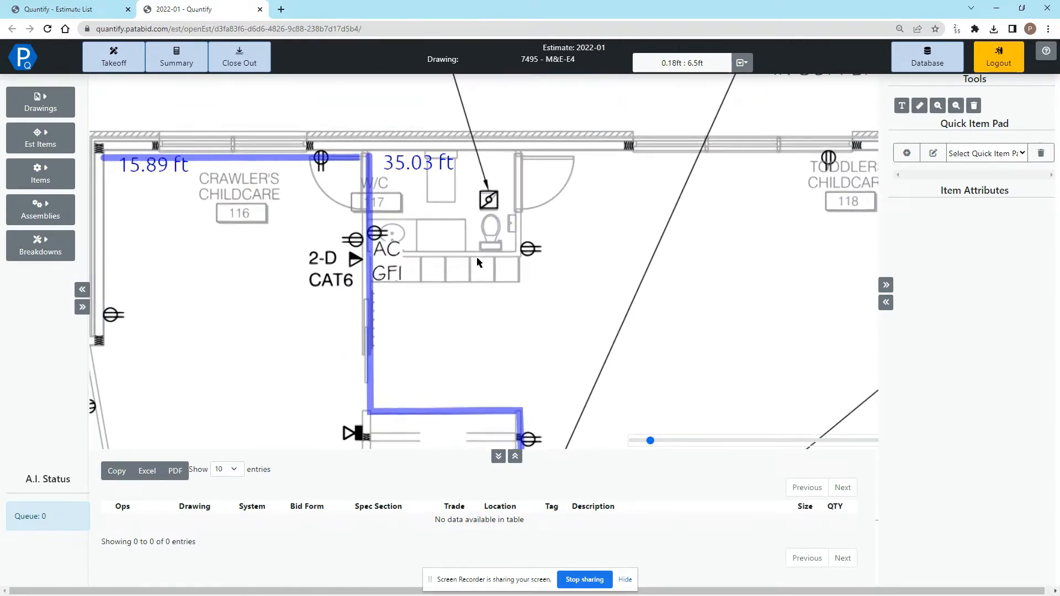
Delete the multi-segment measurement line that starts at W/C 117, along with its length label.
mouse_move(477, 258)
mouse_down()
mouse_move(427, 171)
mouse_move(464, 242)
mouse_up()
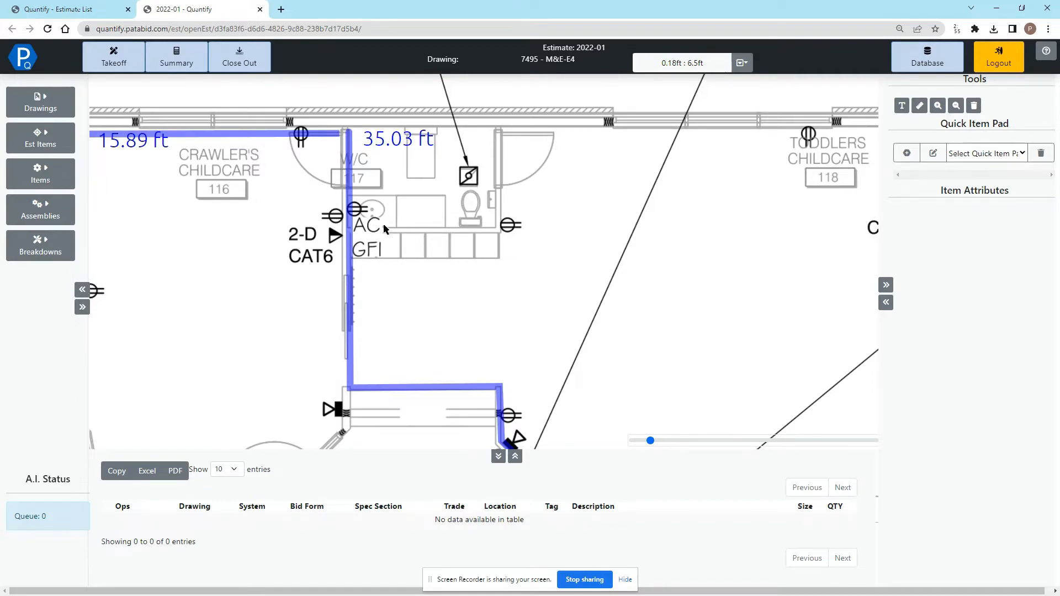
click(350, 241)
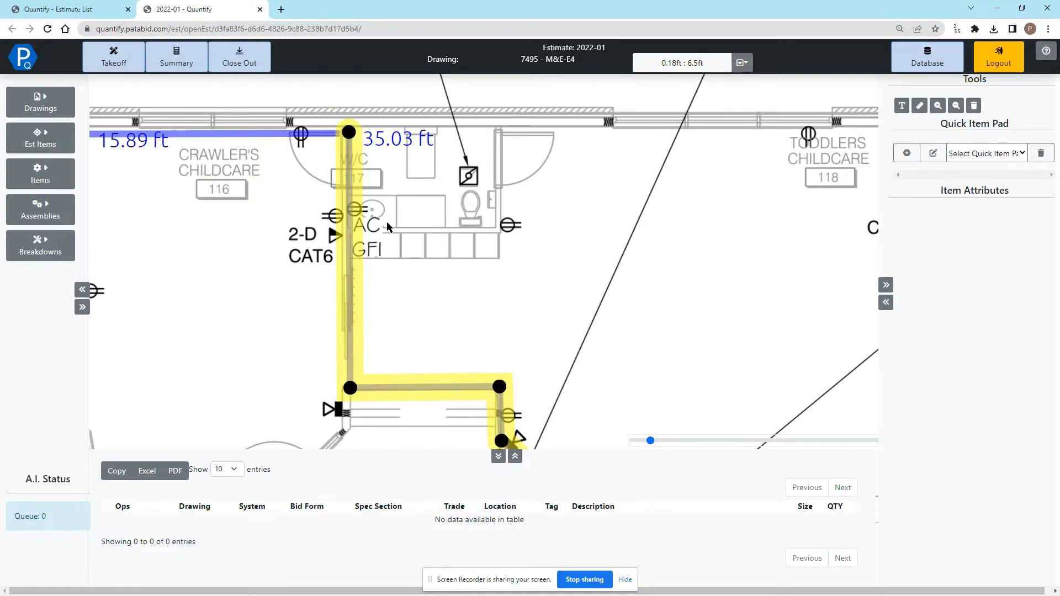
key(Delete)
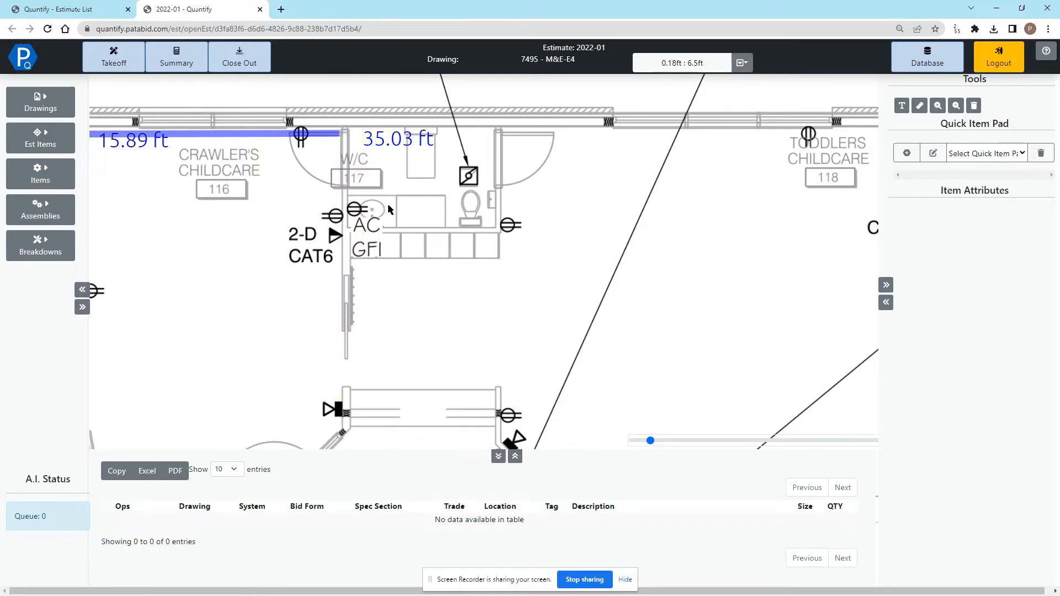
click(382, 143)
key(Delete)
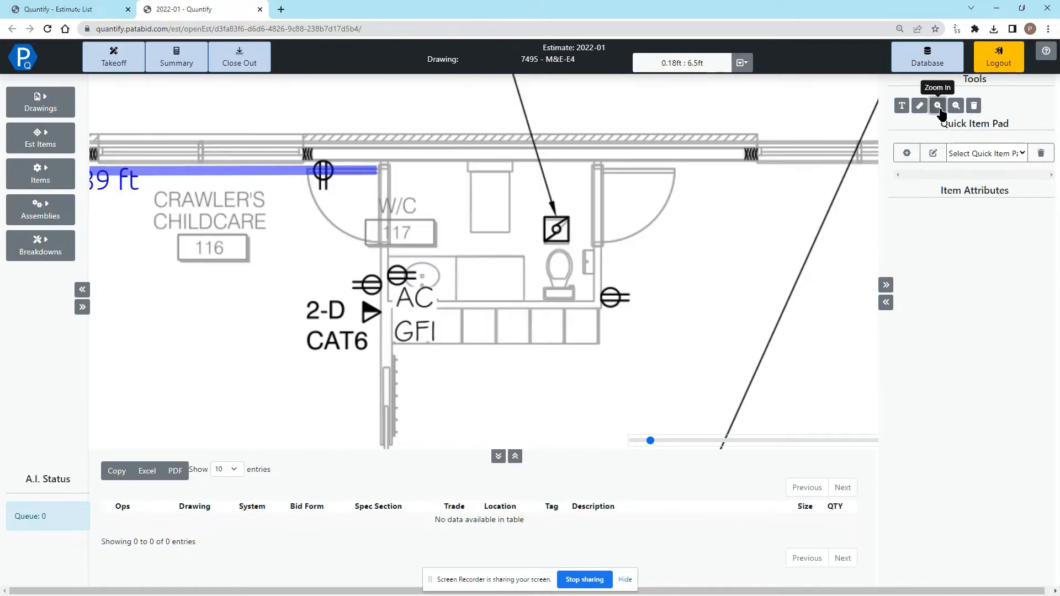
Zoom the drawing in and back out, and magnify the area around W/C 117.
click(940, 108)
click(956, 109)
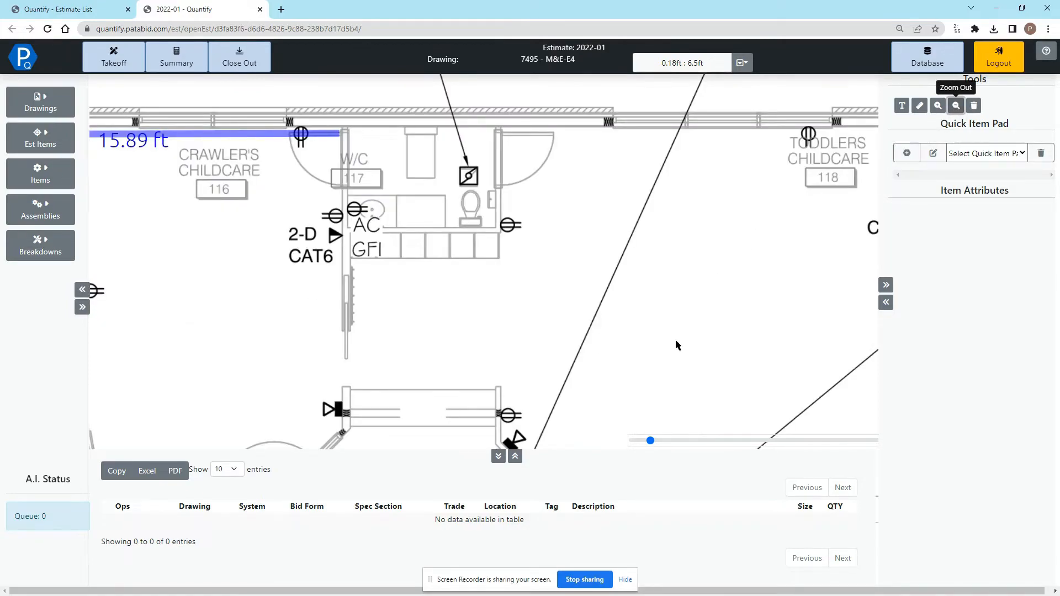
mouse_move(651, 441)
mouse_down()
mouse_move(687, 443)
mouse_move(657, 442)
mouse_up()
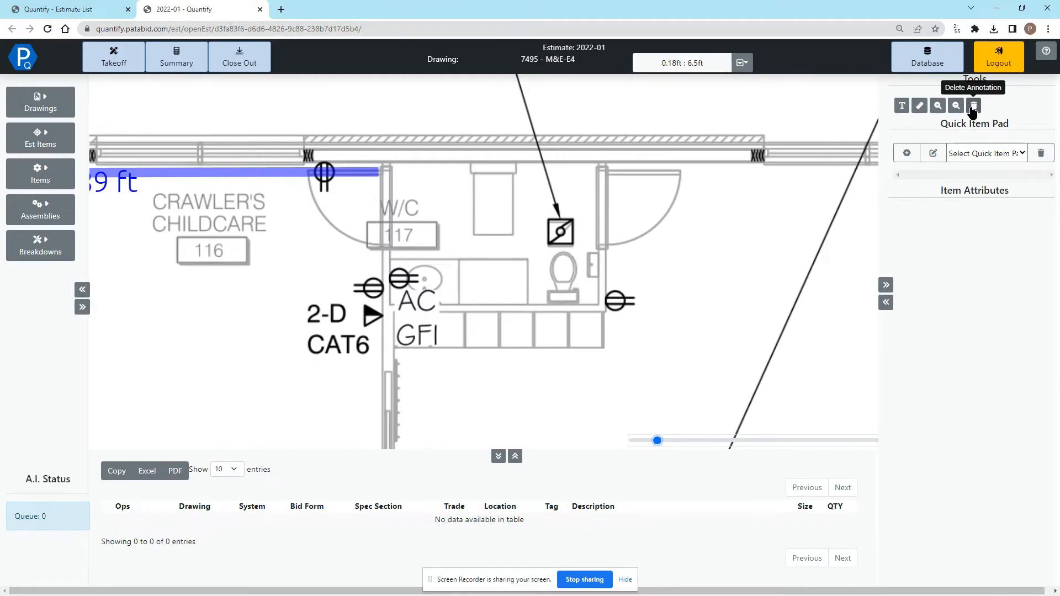
Delete the measurement line across Crawler's Childcare 116 and its length label.
drag(368, 233, 582, 249)
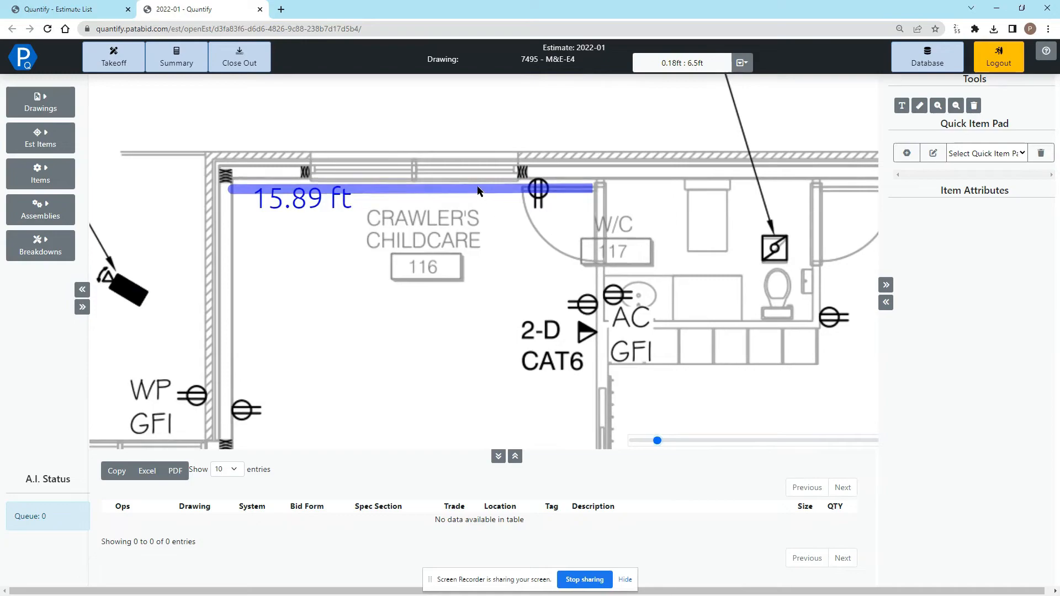
click(479, 189)
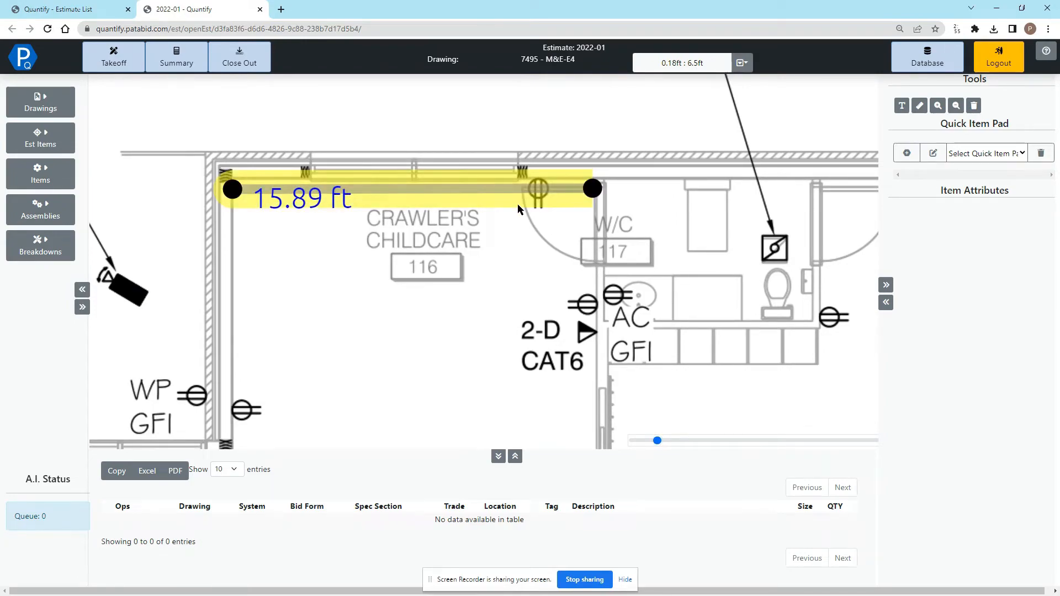
click(975, 108)
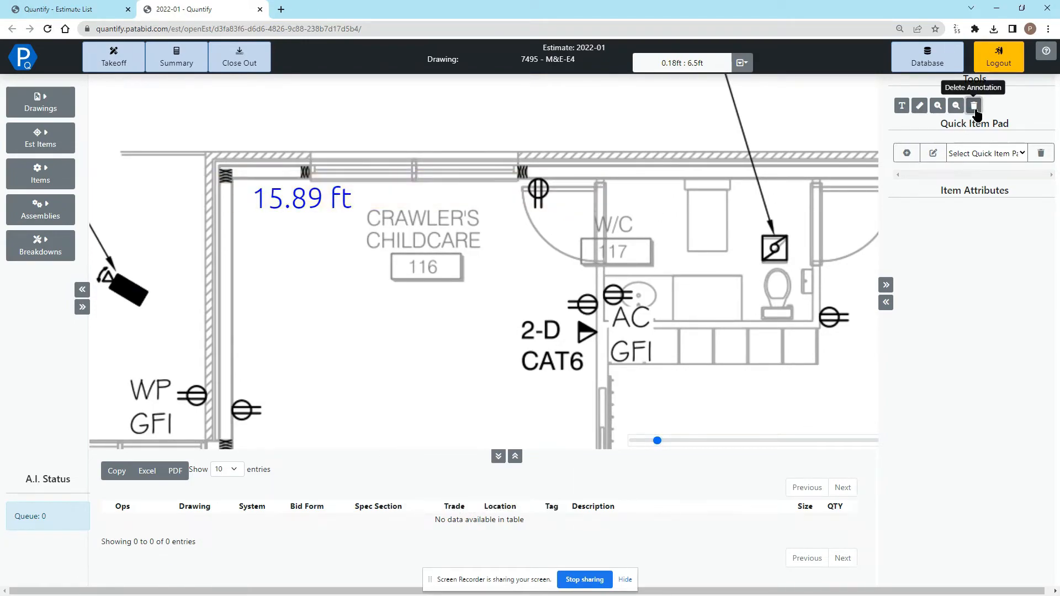
click(333, 204)
click(975, 106)
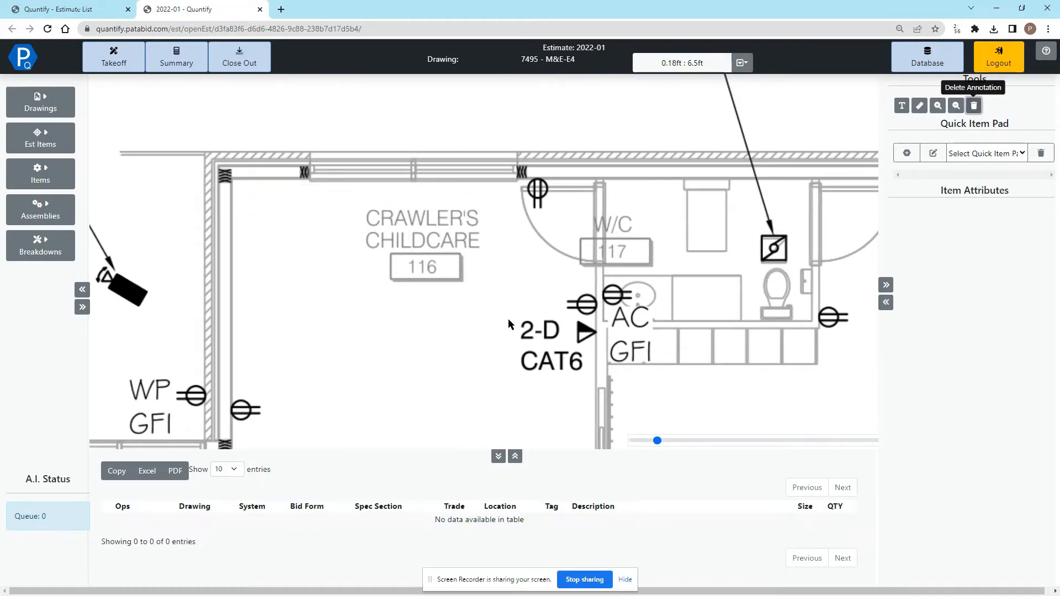
Examine the System and Bid Form options in the estimate's breakdowns, keeping the system on Electrical.
click(58, 251)
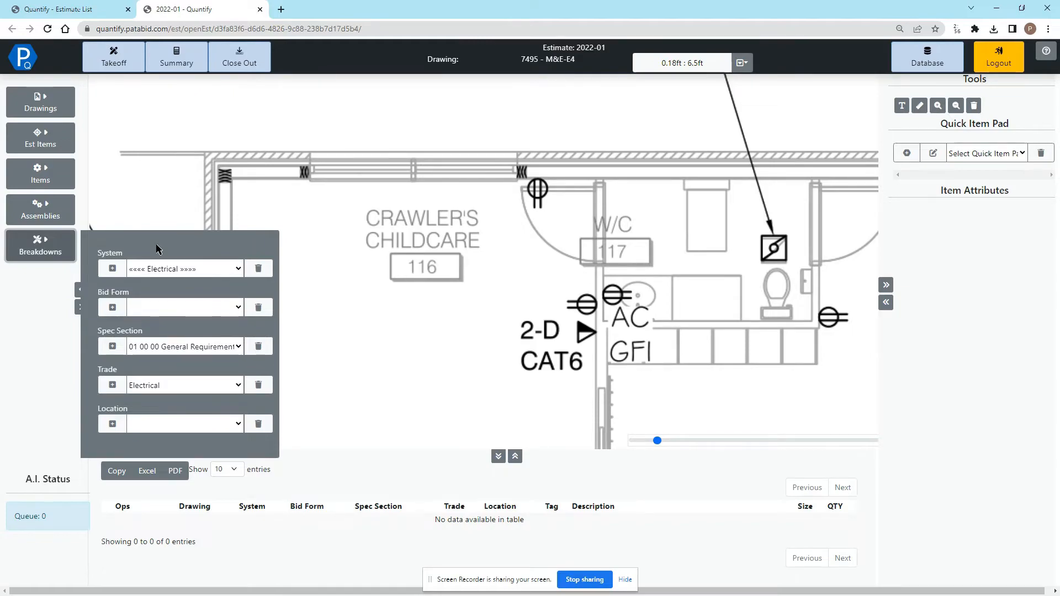
click(146, 271)
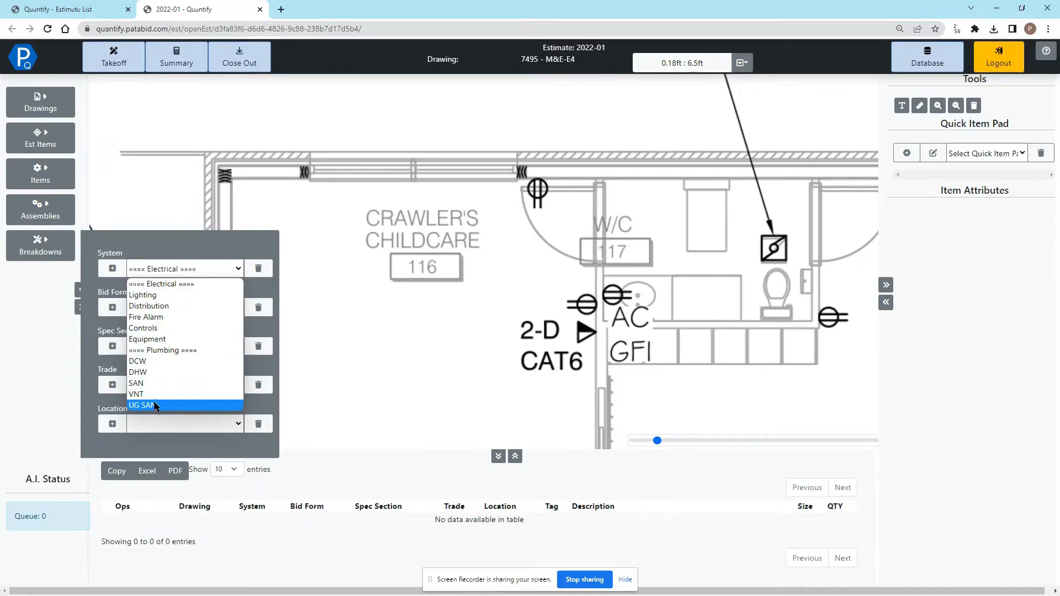
click(153, 283)
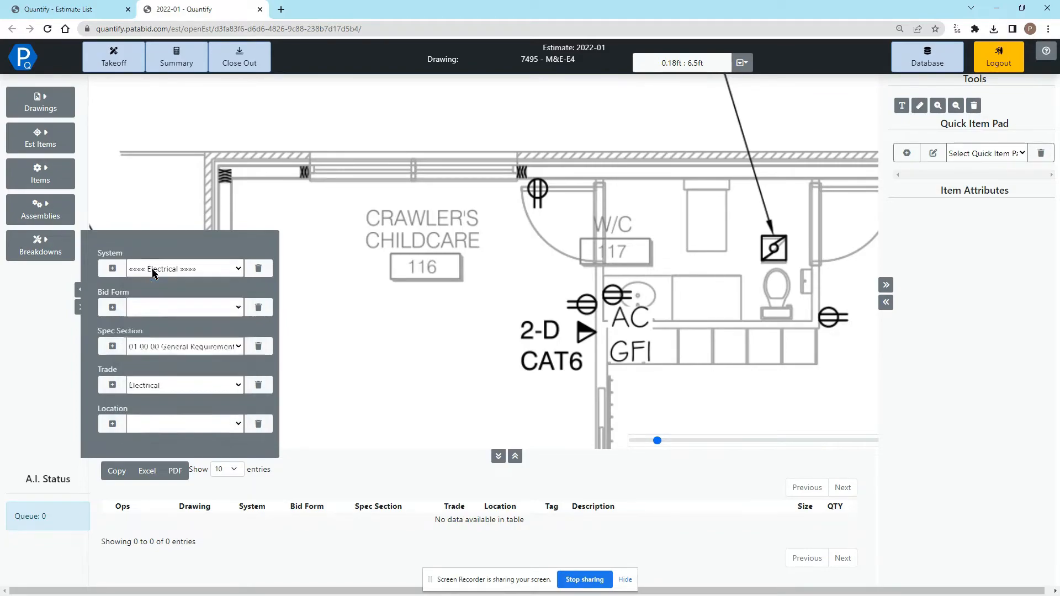
click(150, 303)
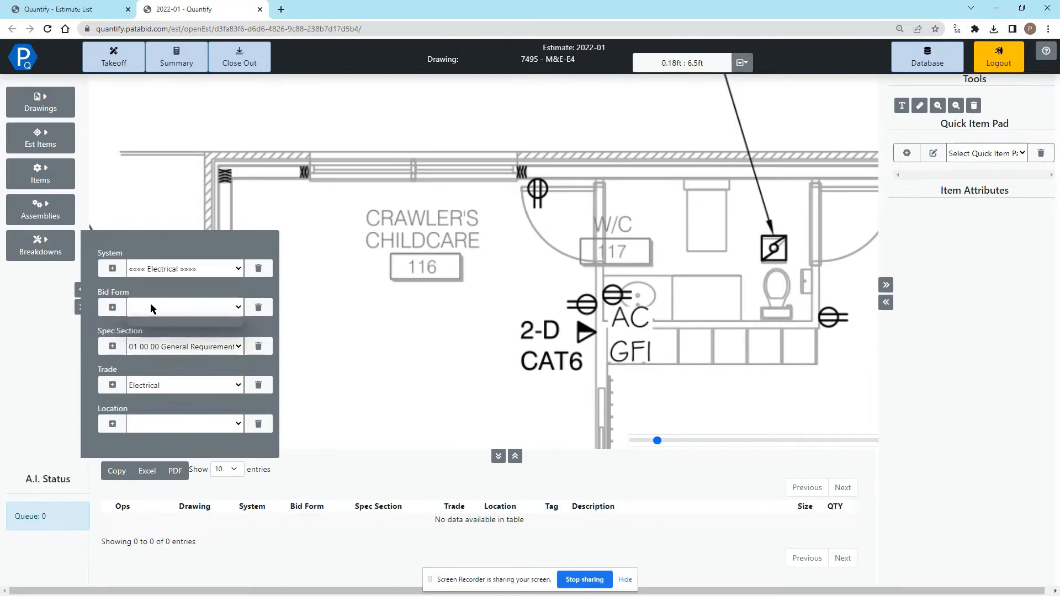
click(150, 304)
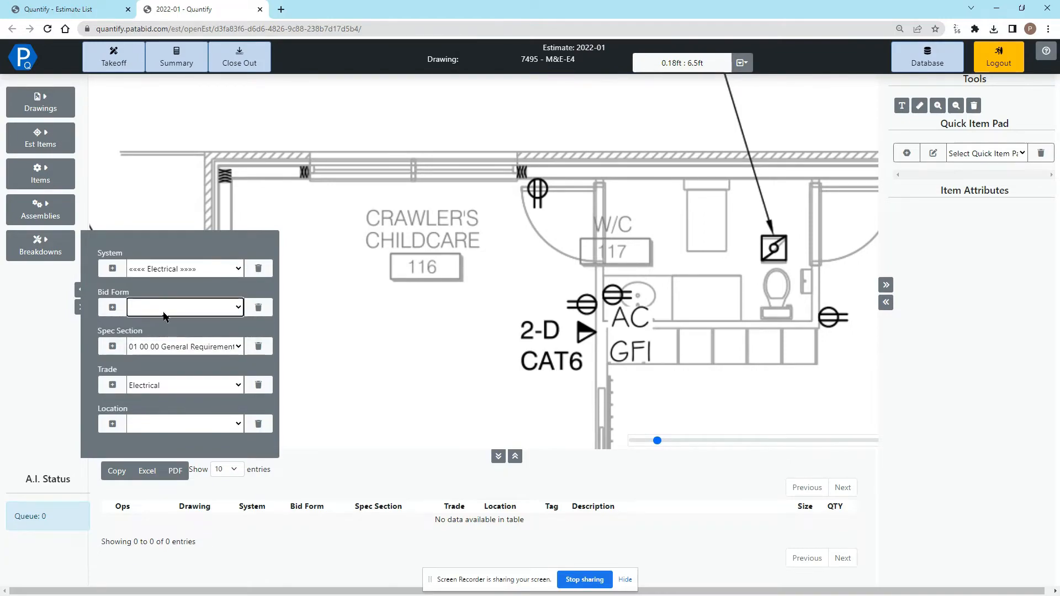
Examine the Spec Section, Trade and Location breakdown options, keeping 01 00 00 General Requirements and Electrical.
click(173, 347)
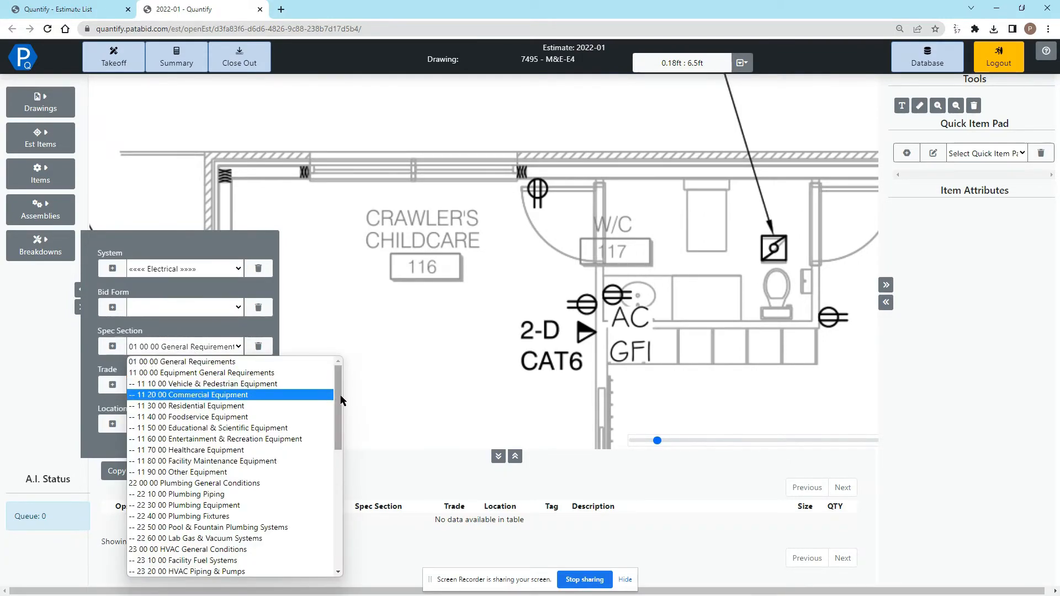
drag(338, 397, 214, 320)
click(202, 347)
click(184, 385)
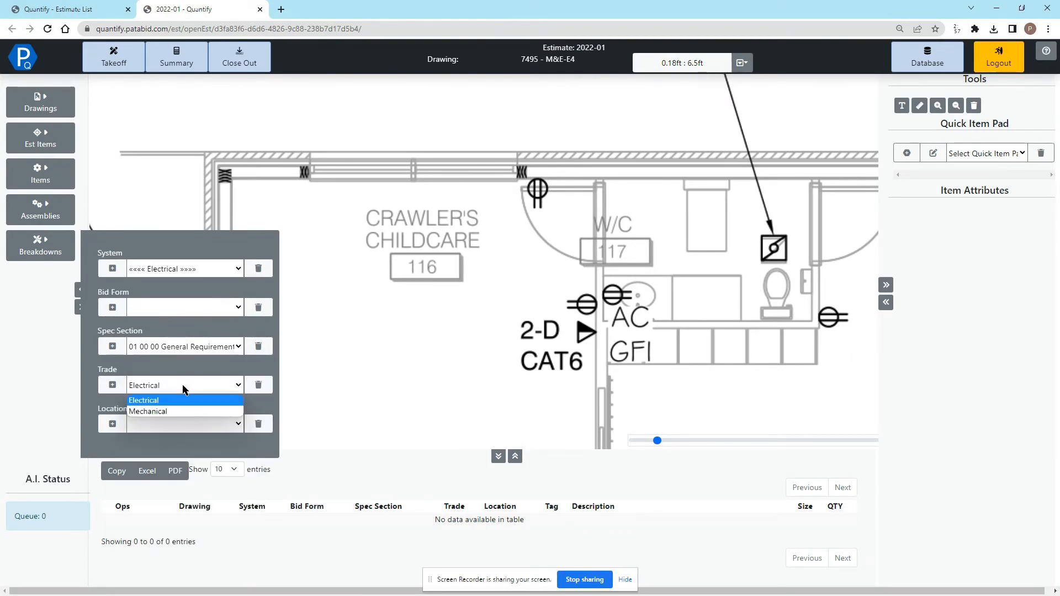
click(266, 410)
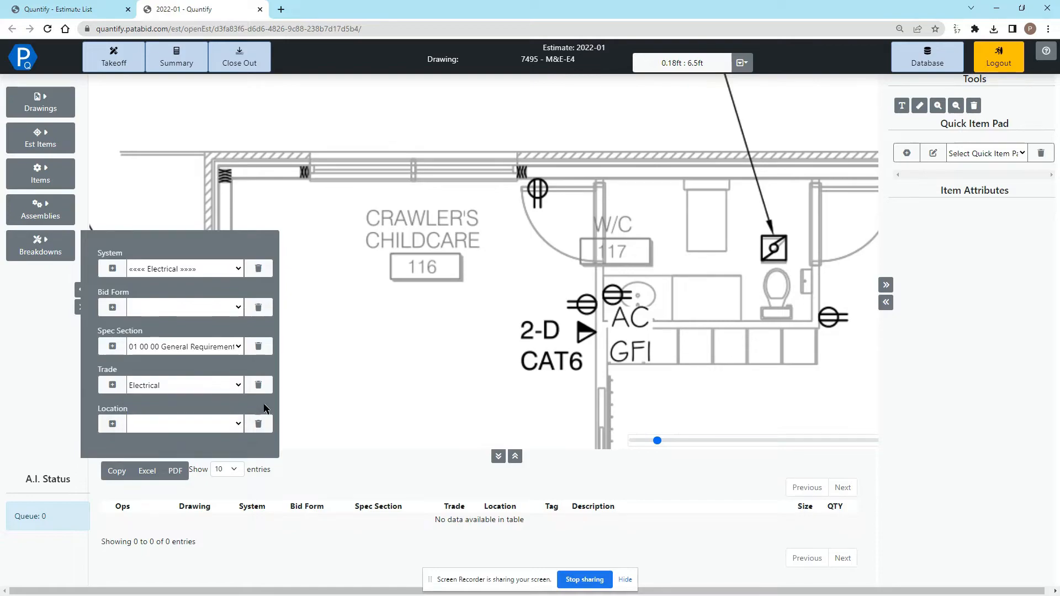
click(236, 424)
click(232, 424)
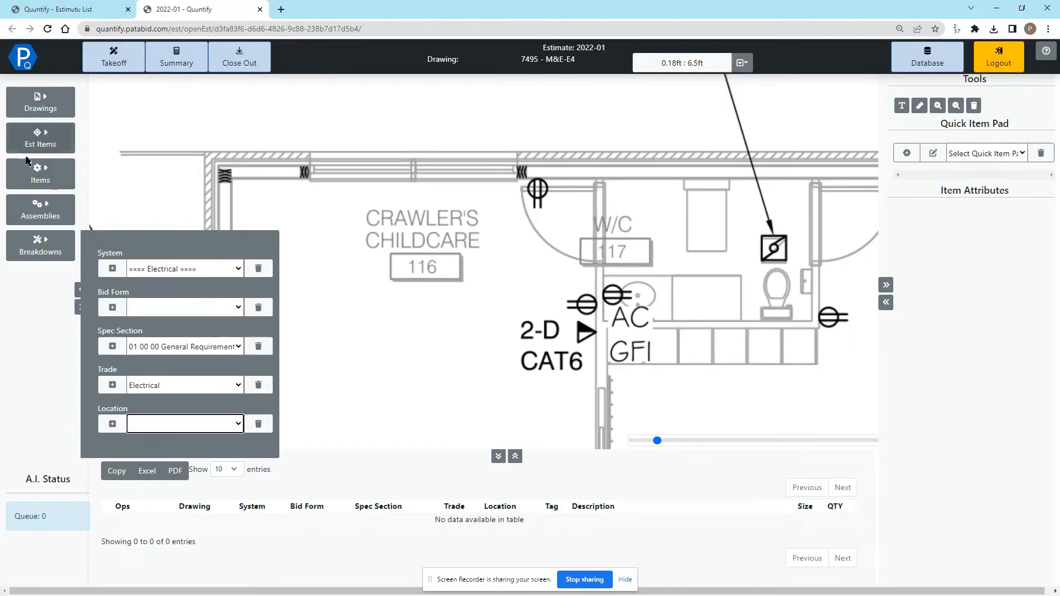
Review the Bid Form, Trade and System breakdown options again, keeping the system on Electrical.
click(164, 309)
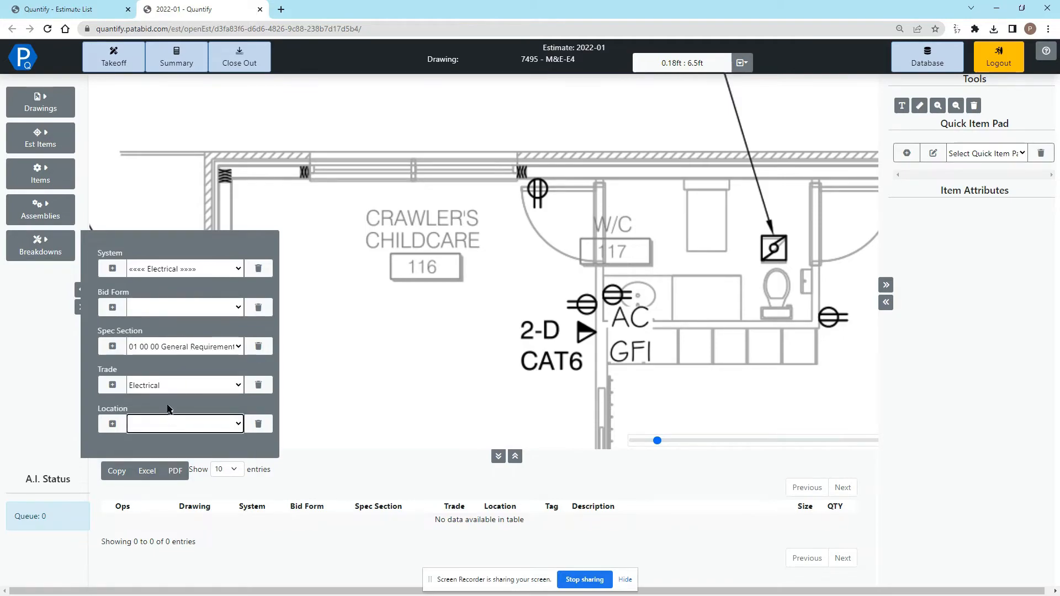
click(164, 382)
click(167, 387)
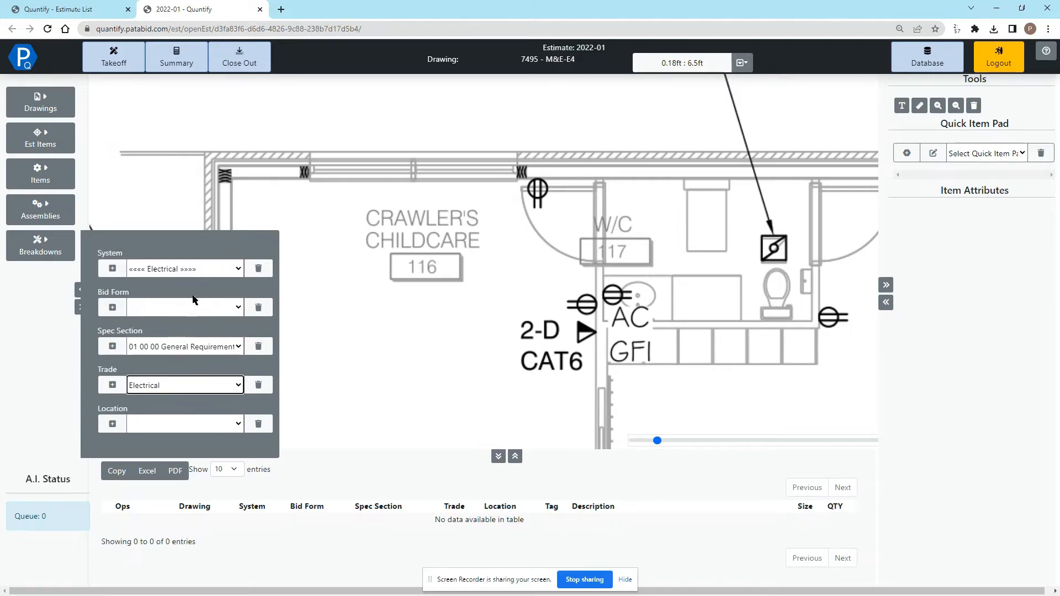
click(196, 272)
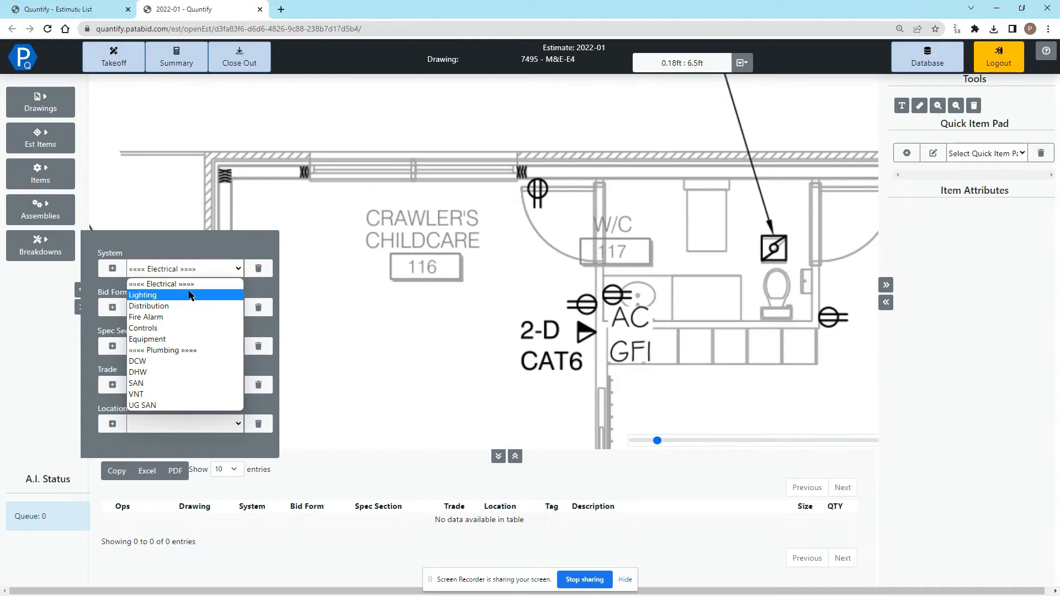
click(187, 284)
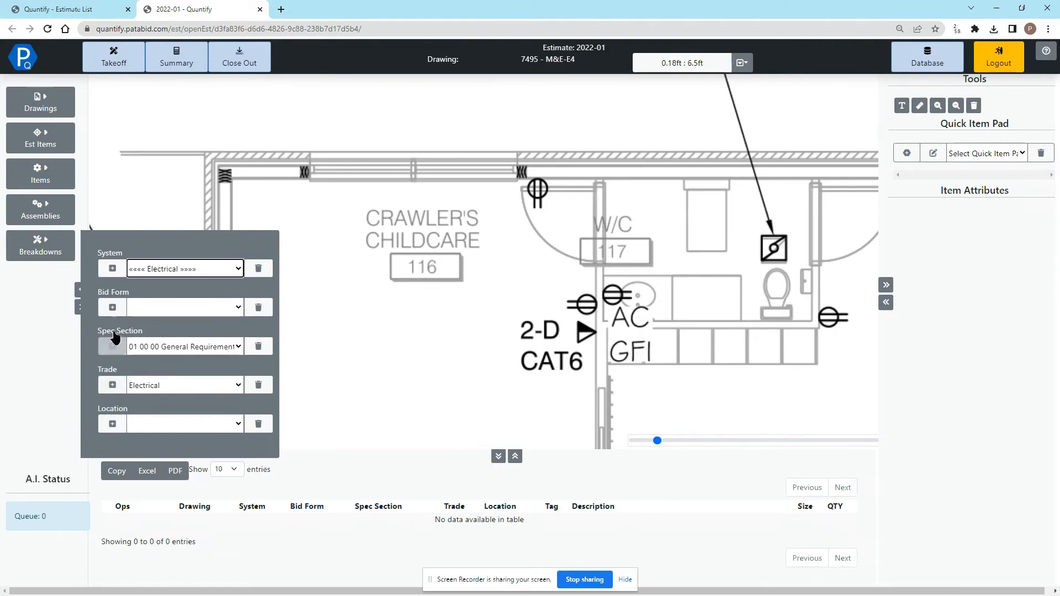
Add a new location breakdown named First Floor.
click(113, 424)
click(475, 102)
text(F)
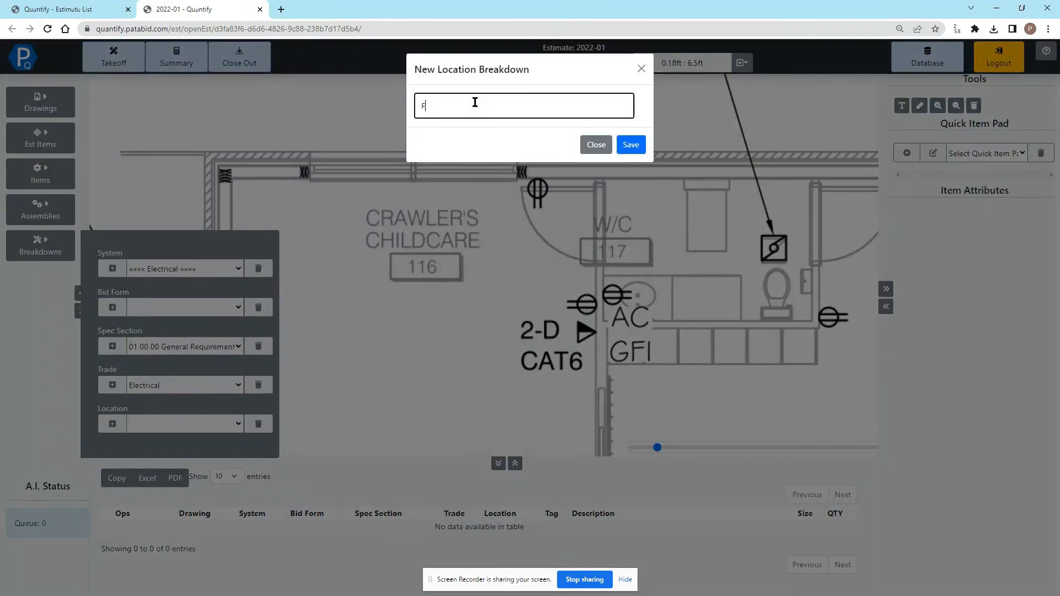
text(irst Fllororrr)
click(627, 145)
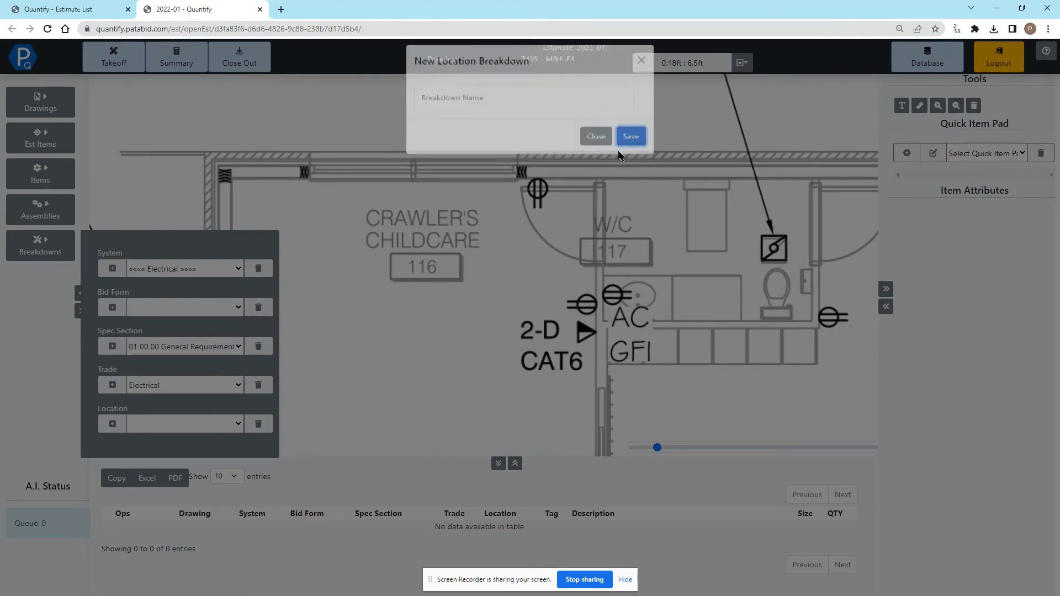
Add a new location breakdown named Second Floor.
click(112, 424)
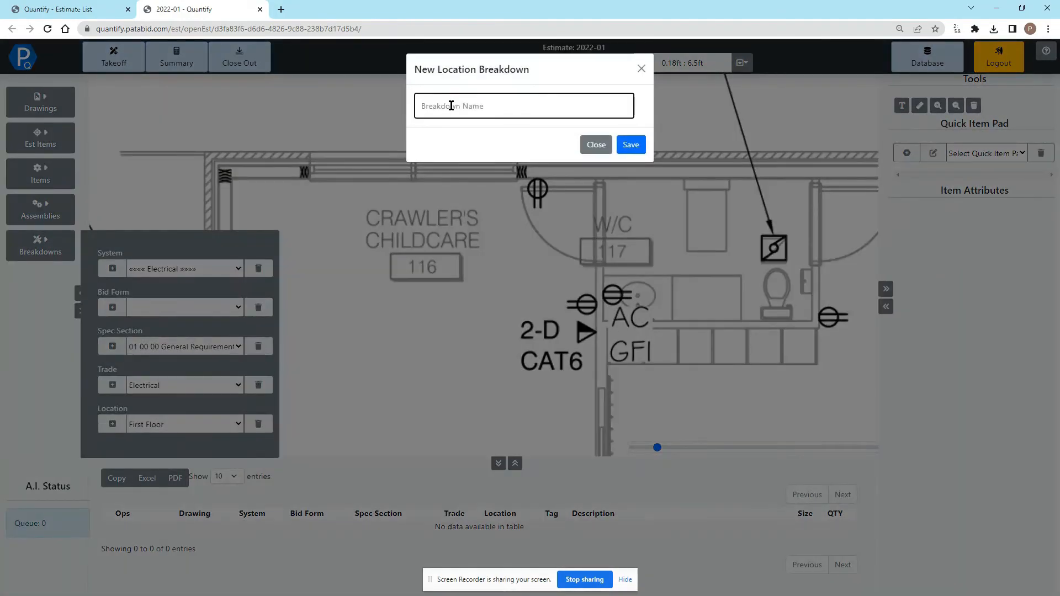
text(Second Floor)
click(630, 144)
Add a new location breakdown named Basement.
click(113, 424)
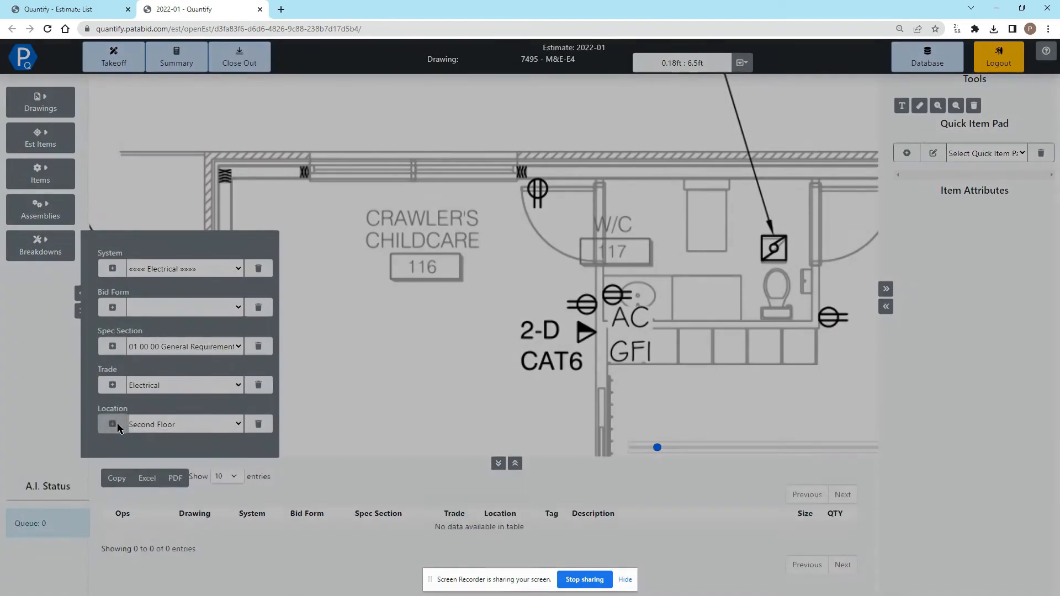
text(Basement)
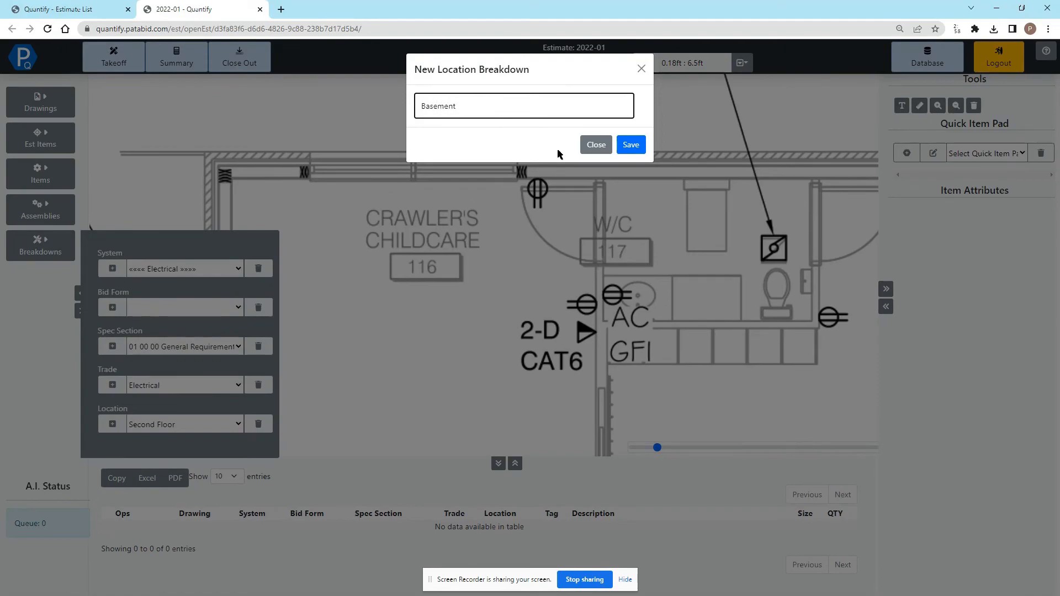
click(630, 144)
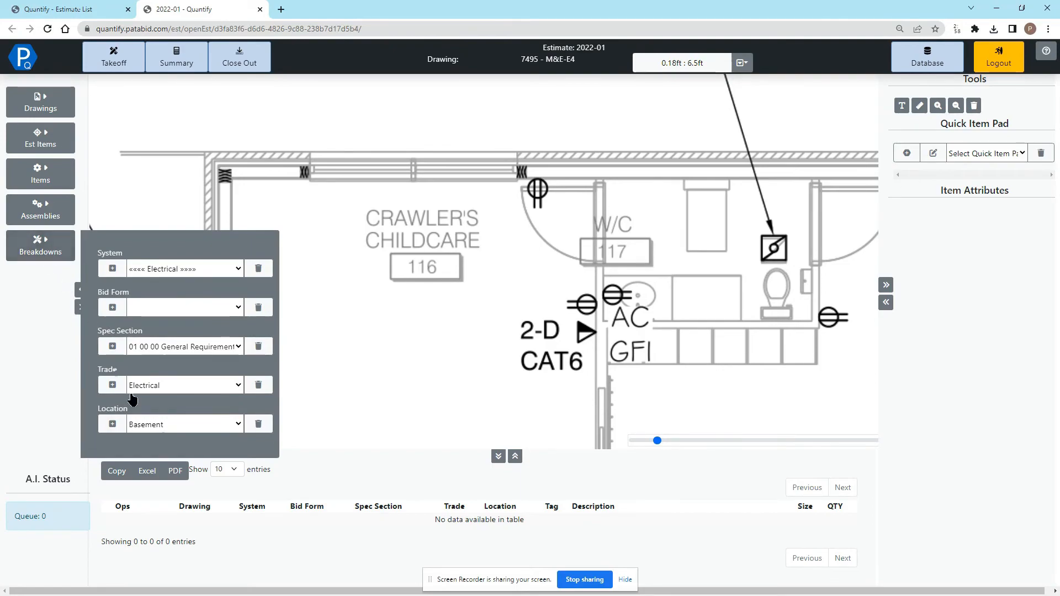
Switch the location breakdown to First Floor, to Basement, and finally to Second Floor.
click(176, 423)
click(178, 439)
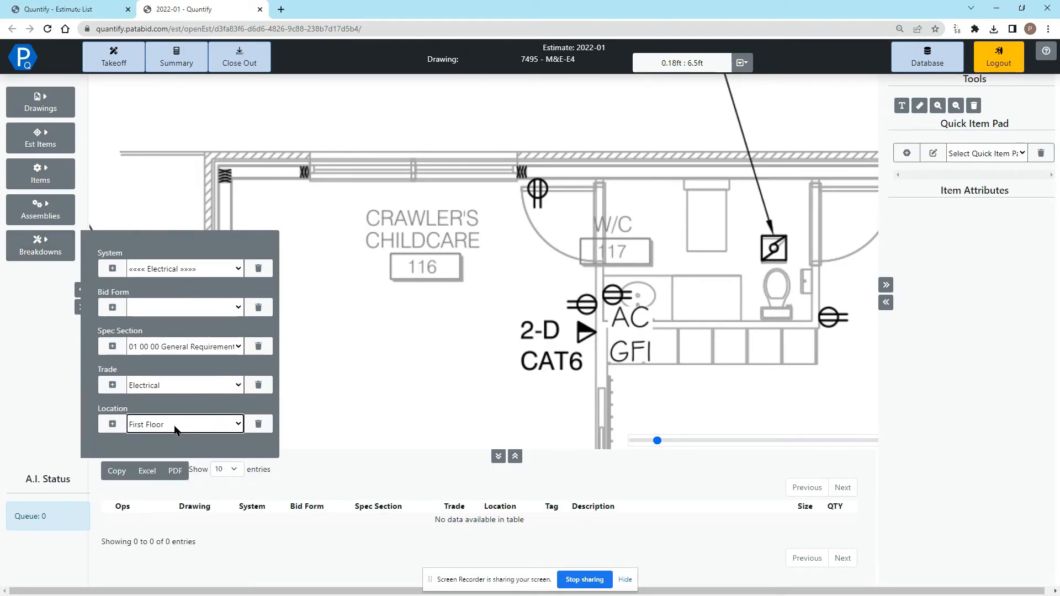
click(175, 426)
click(165, 462)
click(168, 425)
click(171, 450)
Check the System and Location breakdown options, keeping Electrical and Second Floor.
click(155, 275)
click(157, 270)
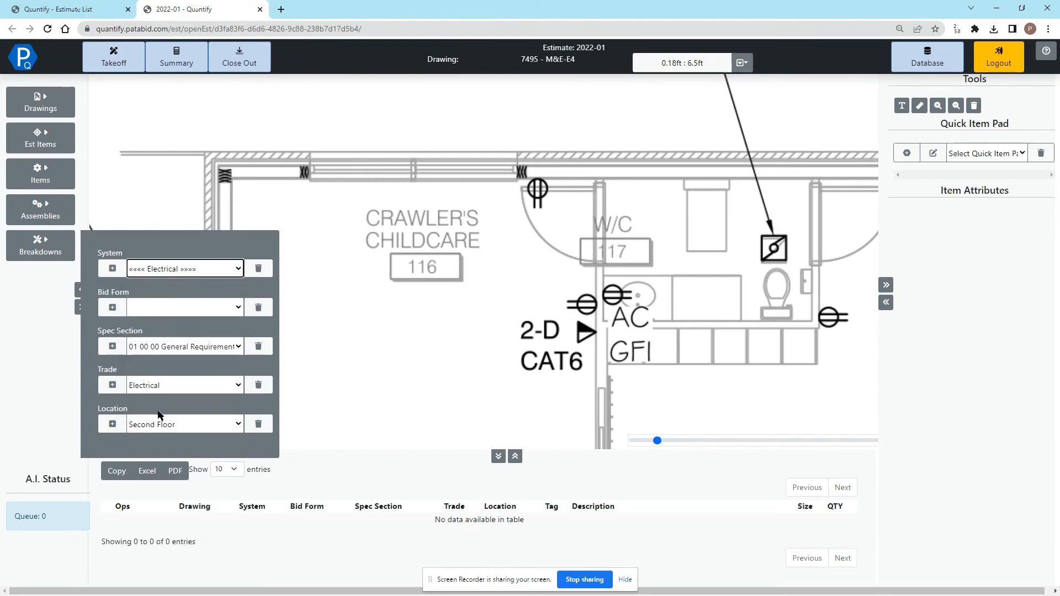
click(166, 425)
click(166, 424)
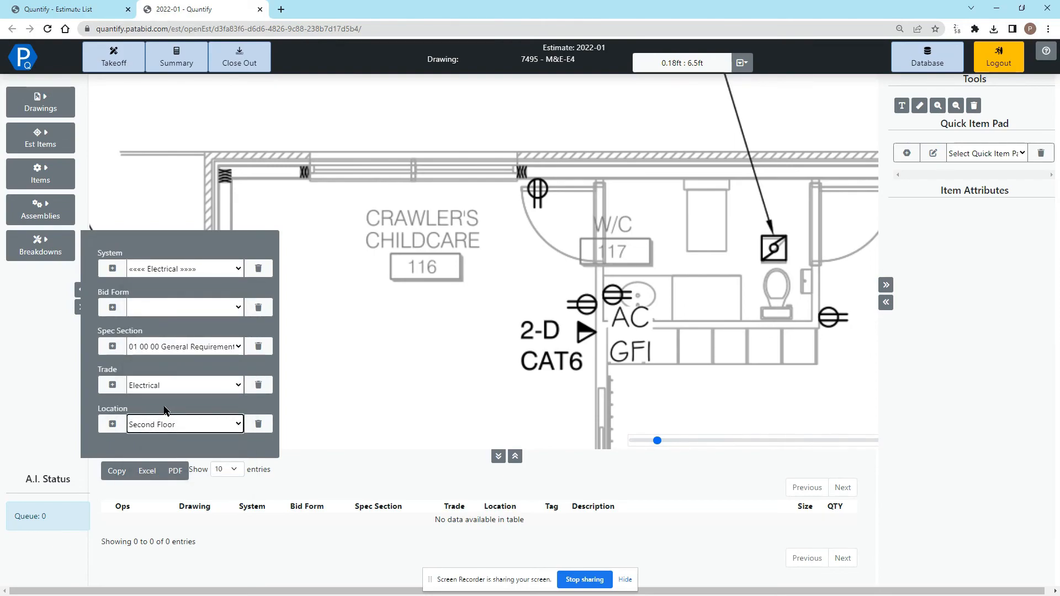